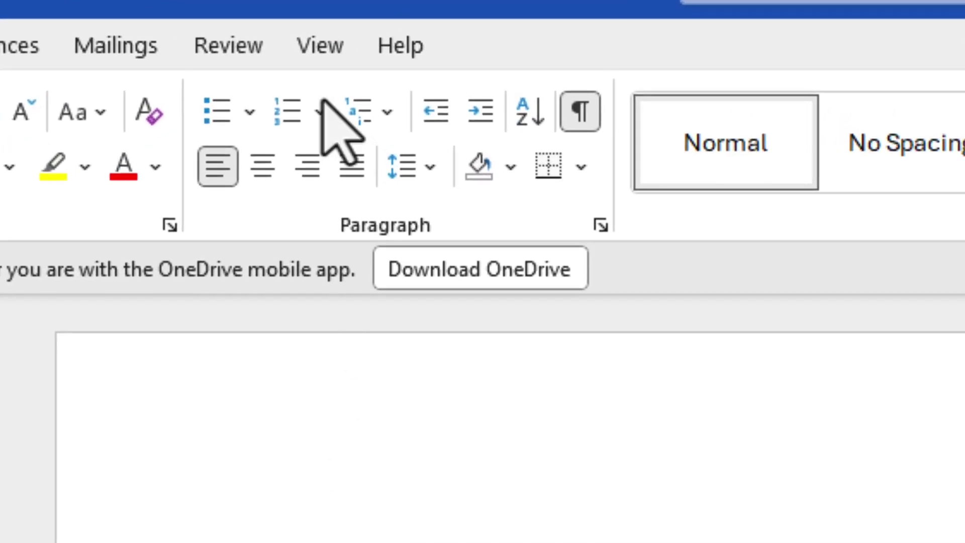
Step: Open the Record Macro dialog from View > Macros > Record Macro
left_click(318, 45)
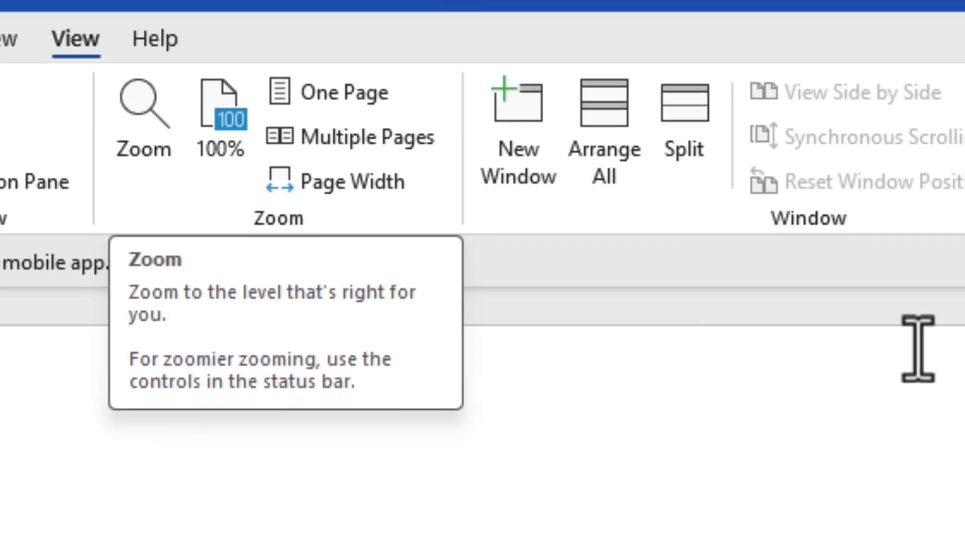
left_click(684, 168)
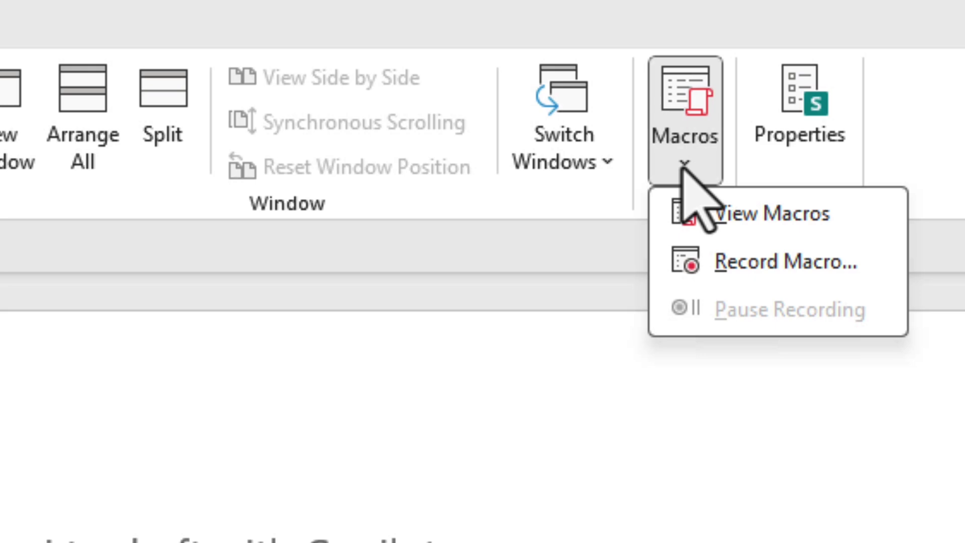
left_click(693, 263)
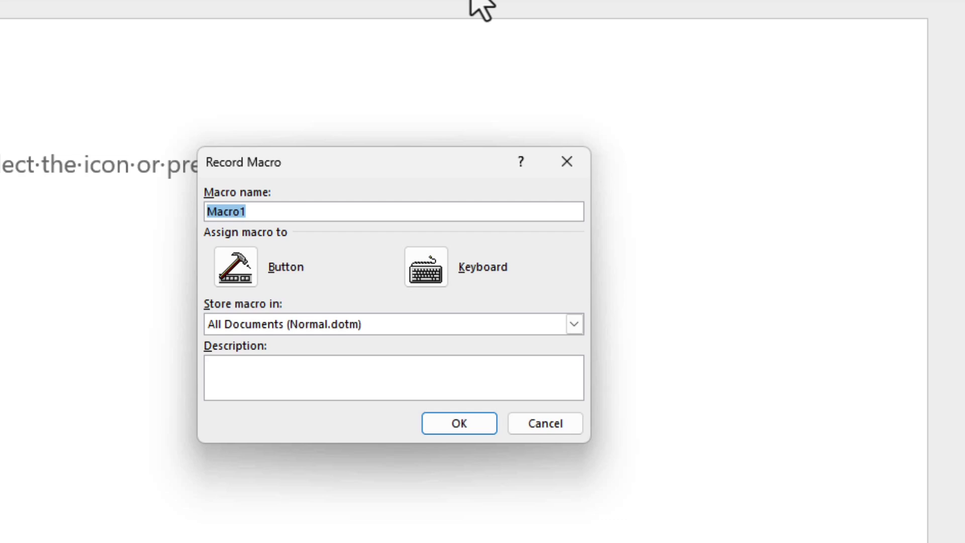
Step: Name the macro Signature_ plus the signer's first name, describe it 'Basic Signature', store in Normal.dotm
type("Signature")
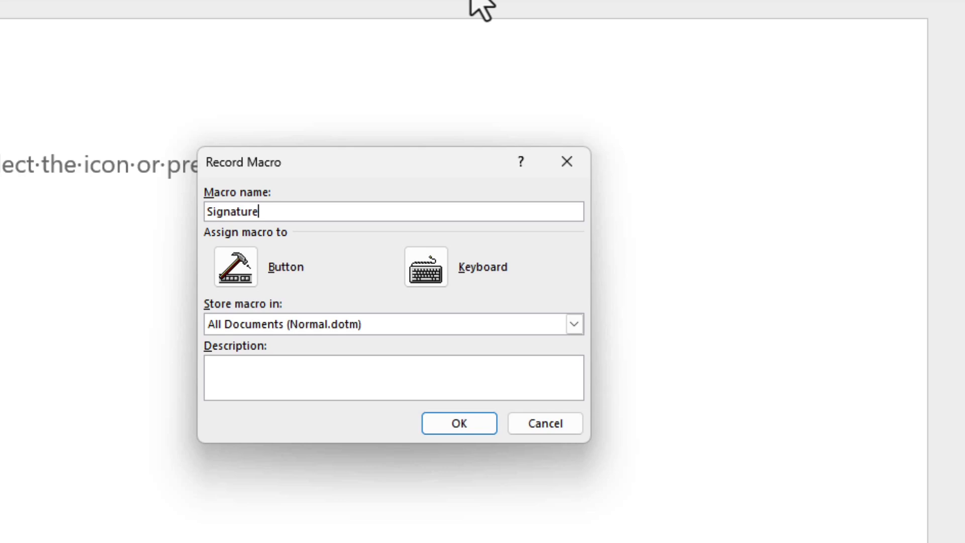
type("_Shawn1")
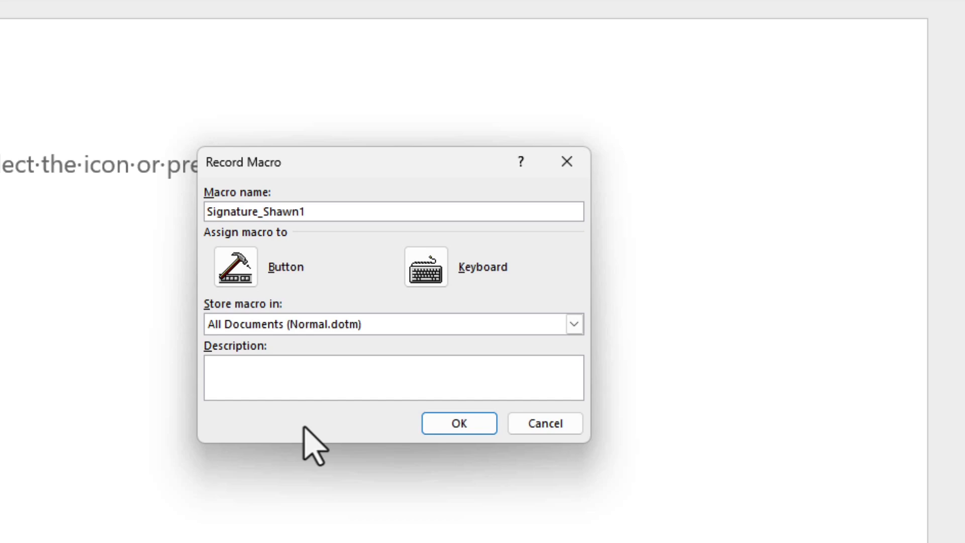
left_click(307, 366)
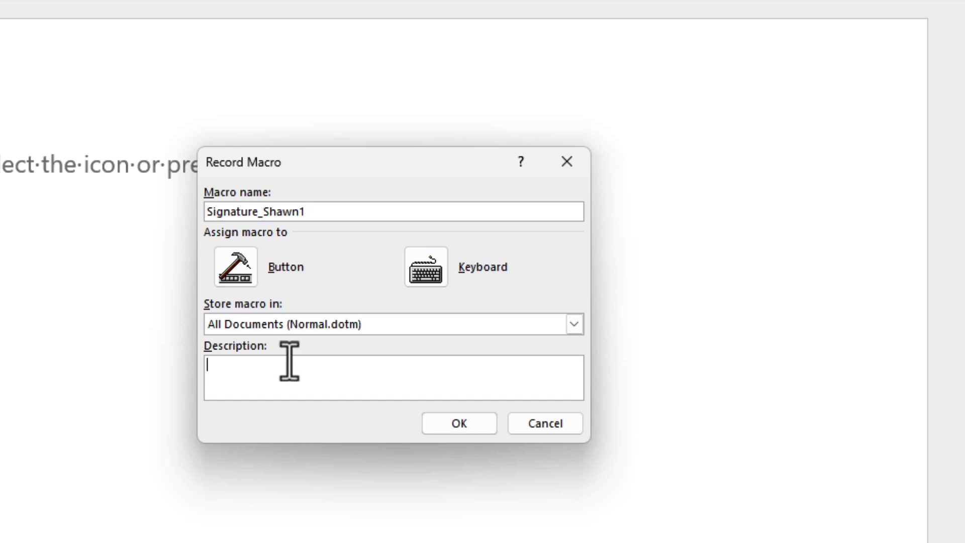
type("Basic Signature")
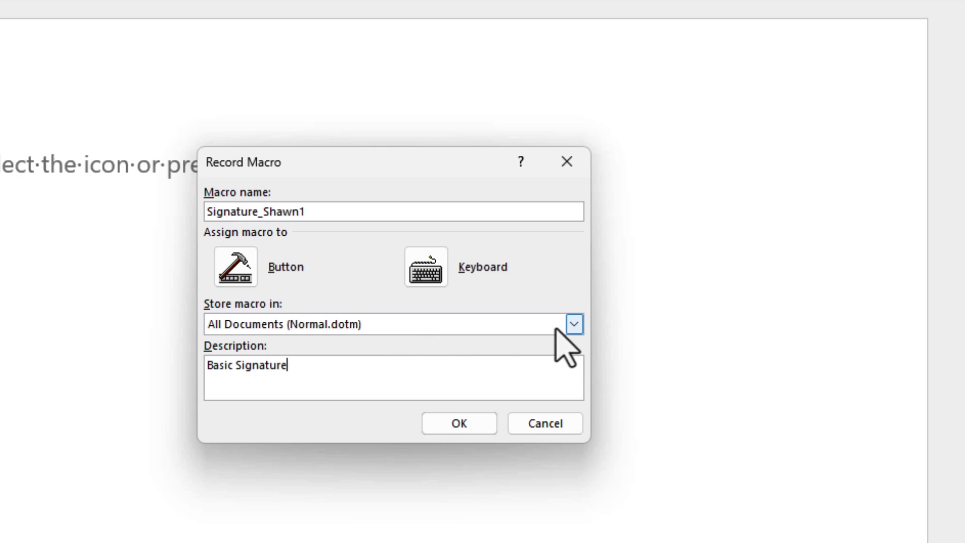
left_click(573, 324)
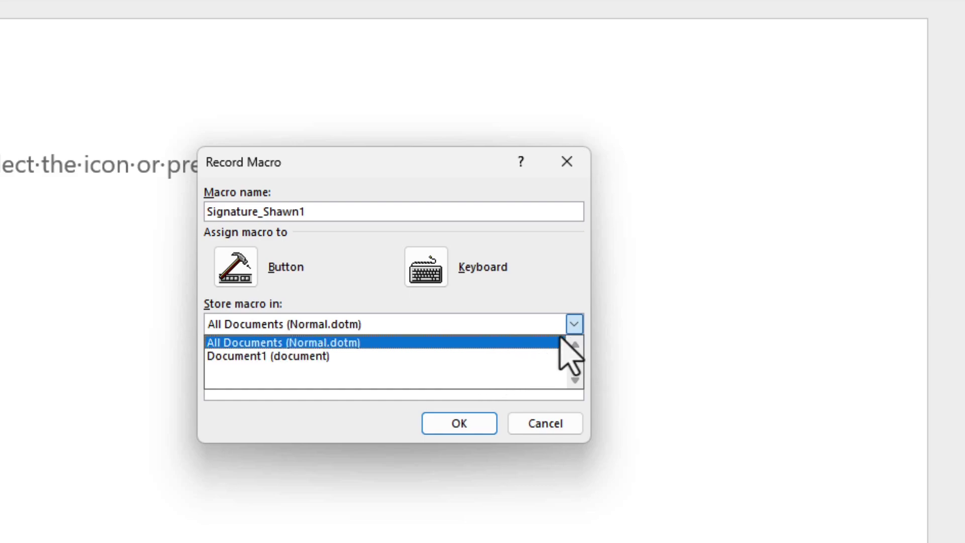
left_click(535, 342)
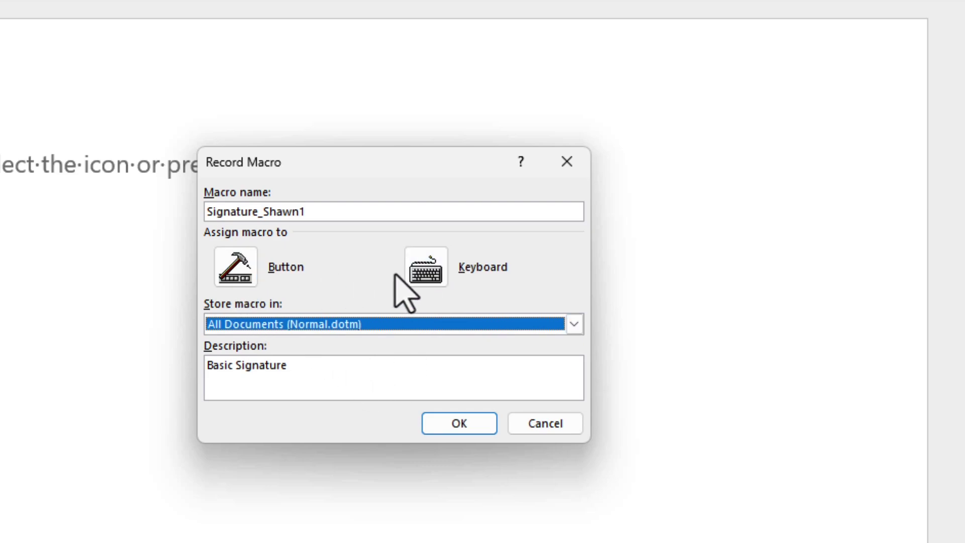
Step: Assign the unused shortcut Alt+D to the macro after Ctrl+S and Alt+S prove taken
left_click(429, 275)
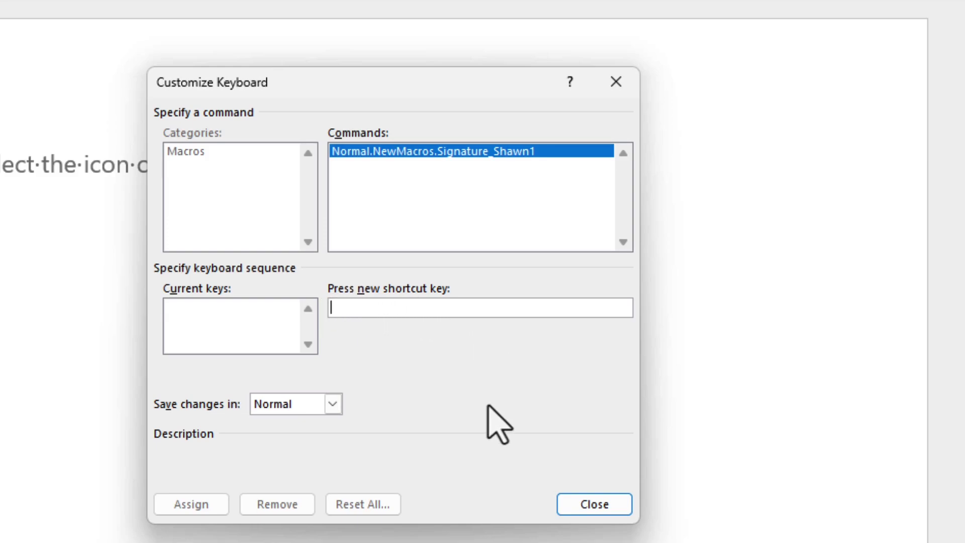
key("ctrl+s")
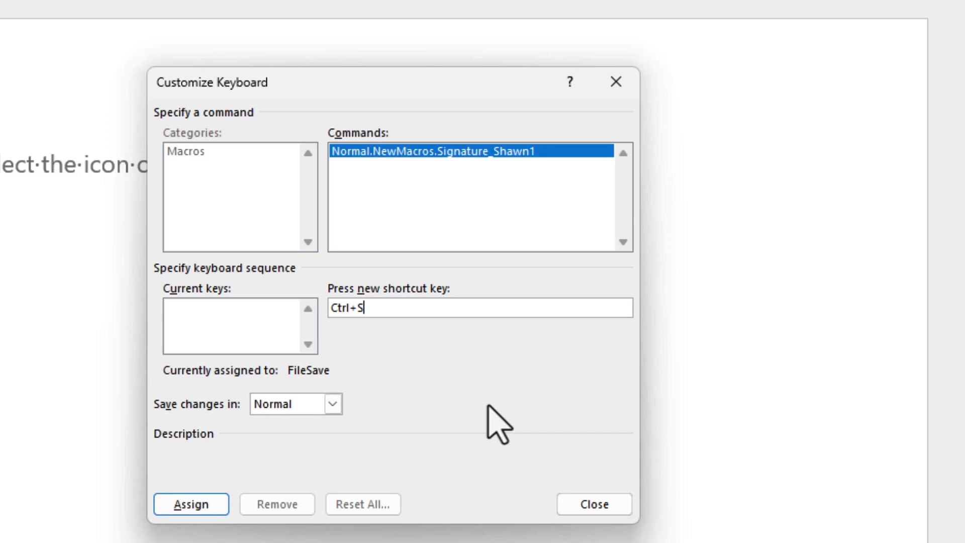
key("alt+s")
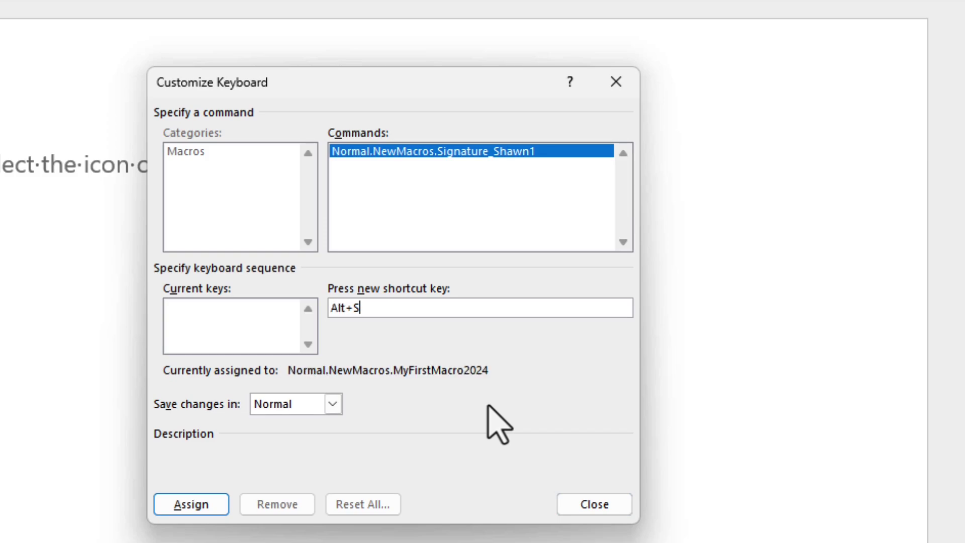
key("BackSpace")
key("alt+d")
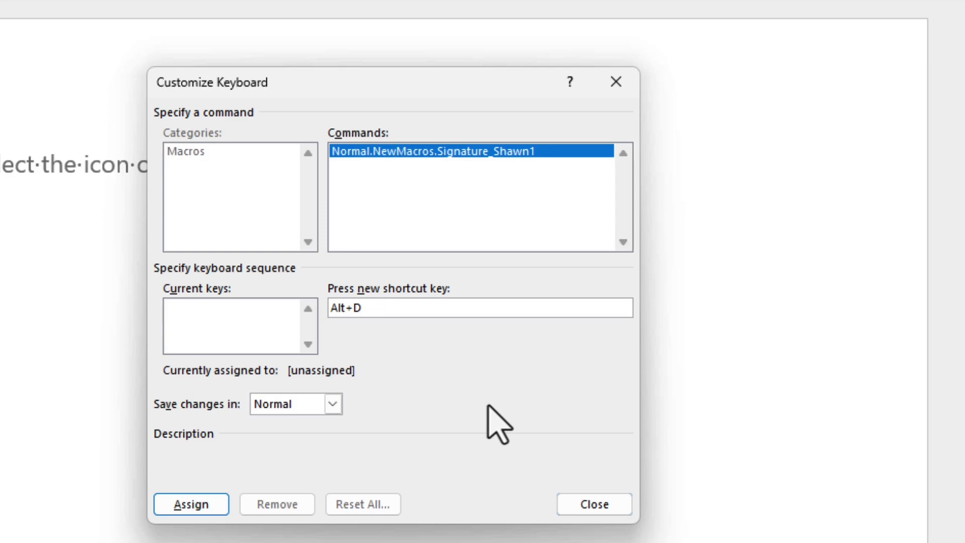
left_click(209, 510)
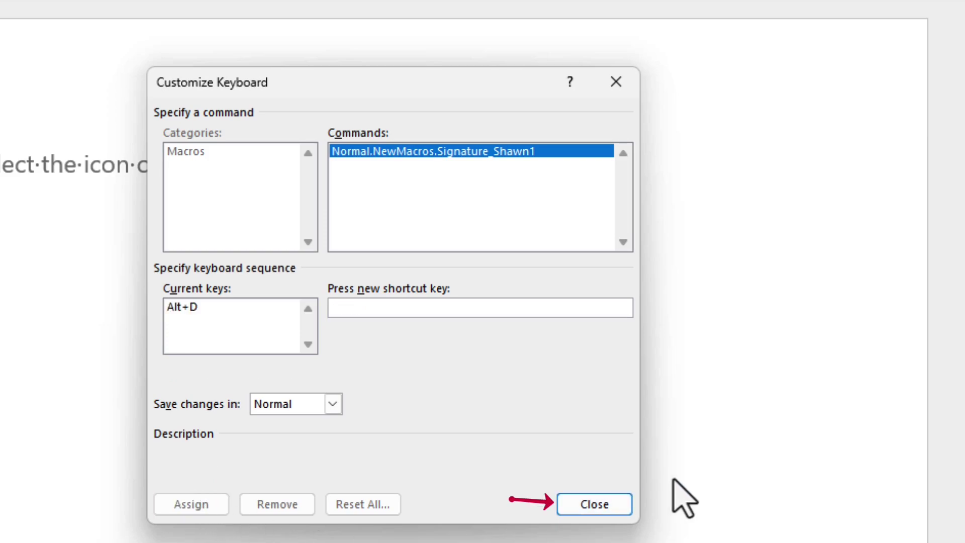
left_click(609, 505)
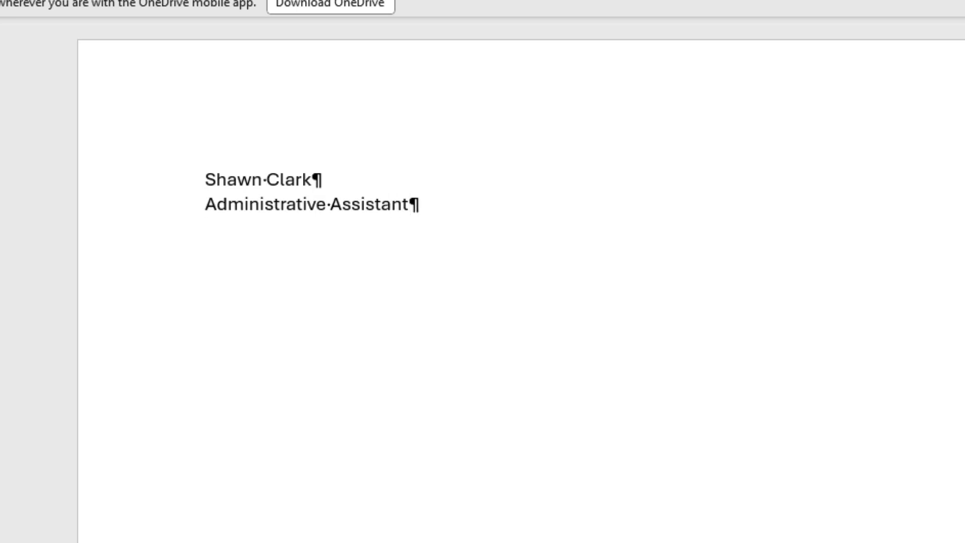
Step: Add two blank lines below the name and Administrative Assistant title
key("Return")
key("Return")
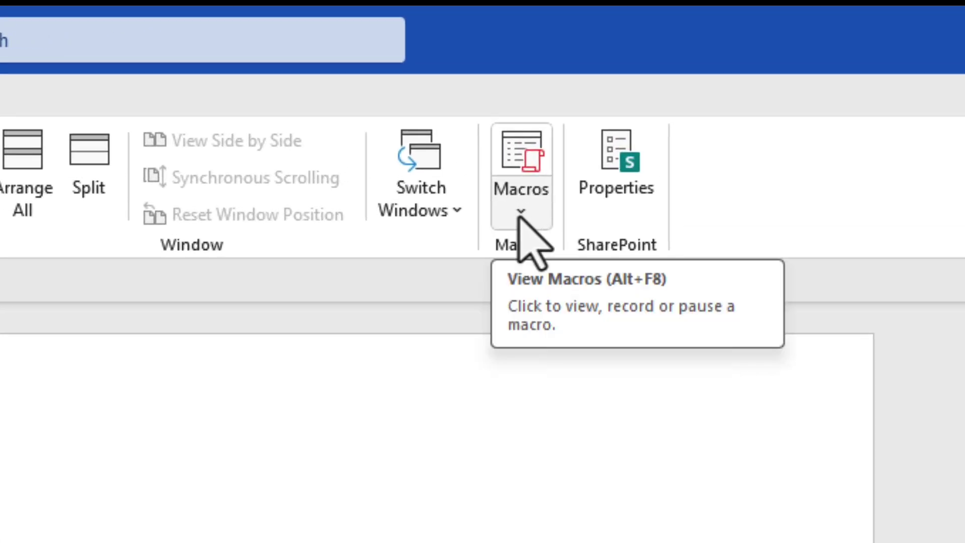
Step: Stop recording, delete the signature block, then rerun the macro to bring it back
left_click(520, 214)
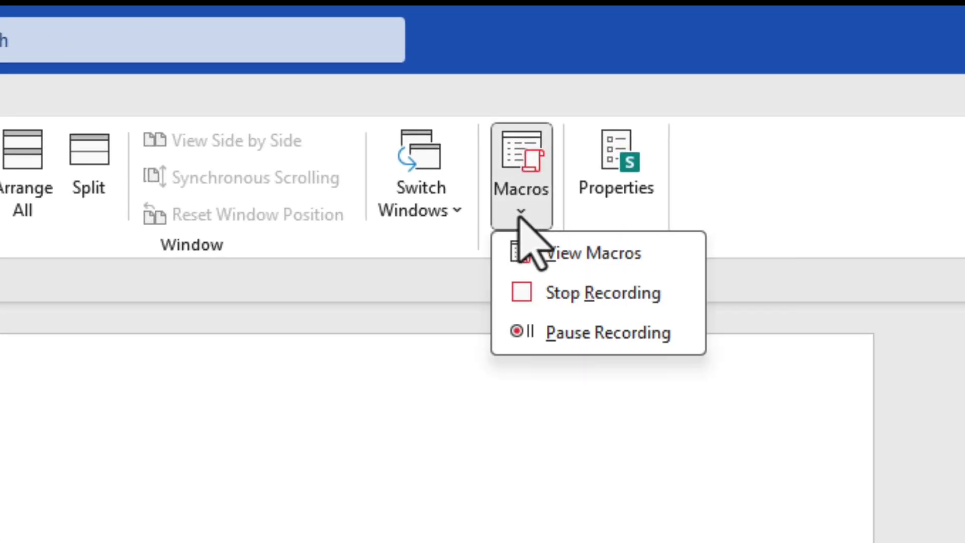
left_click(558, 292)
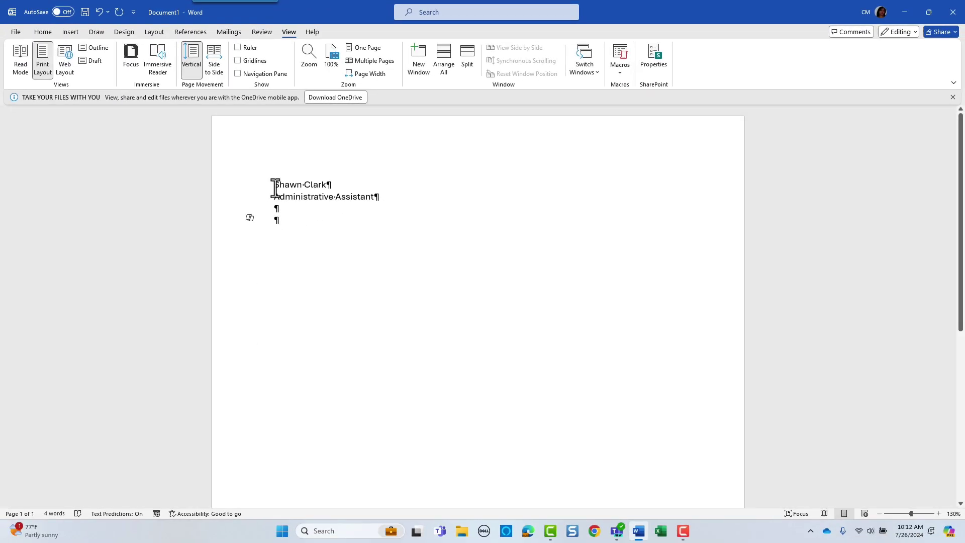
left_click_drag(267, 182, 299, 231)
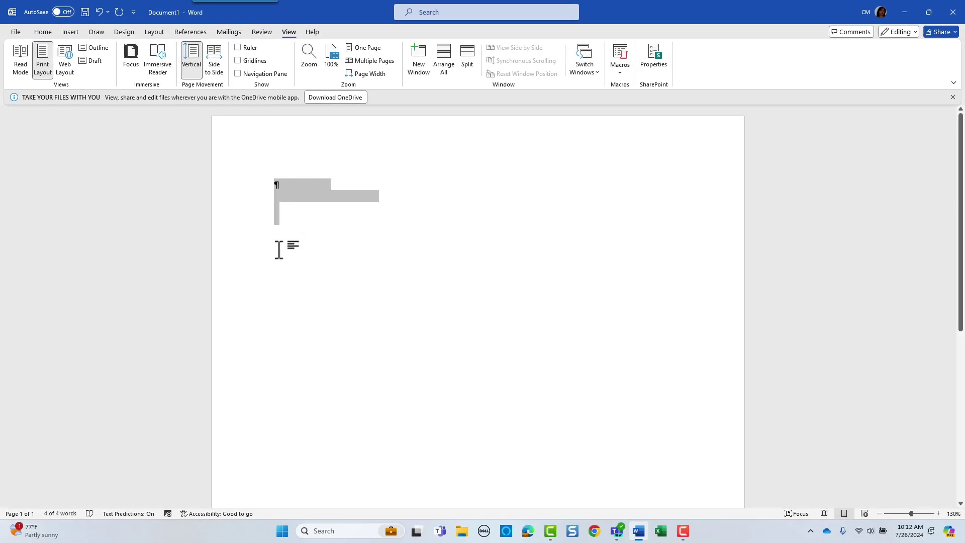
key("Delete")
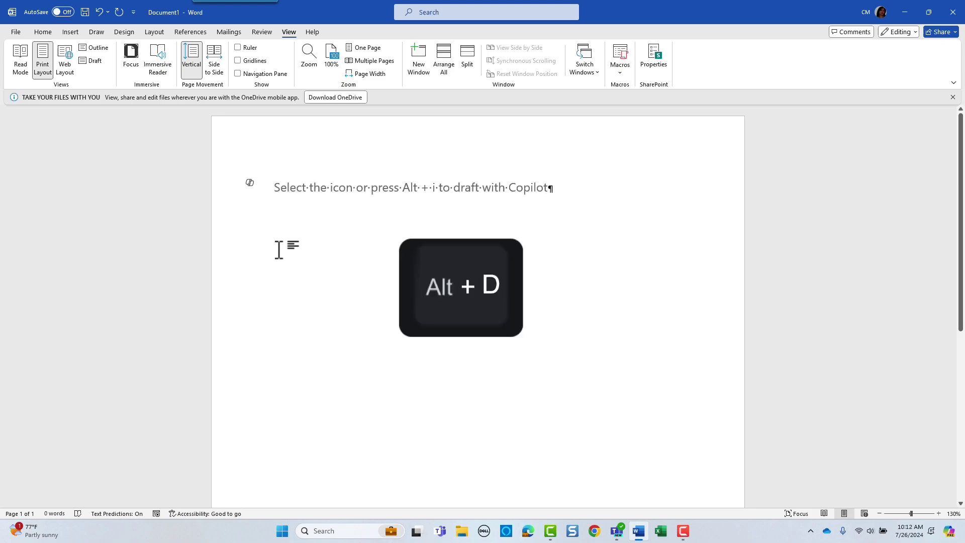
key("ctrl+z")
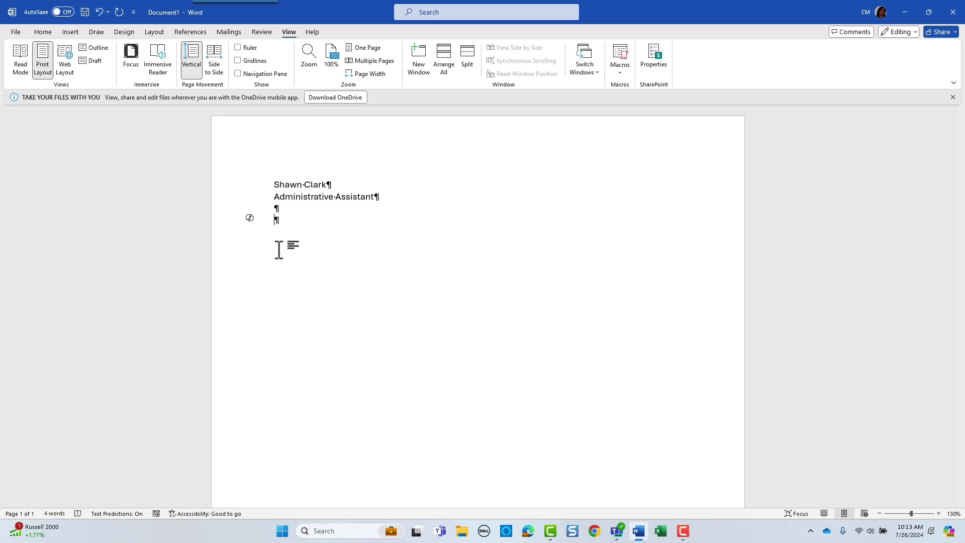
Step: In the VBA editor's NewMacros code, replace the surname in the signer's name string
key("alt+F11")
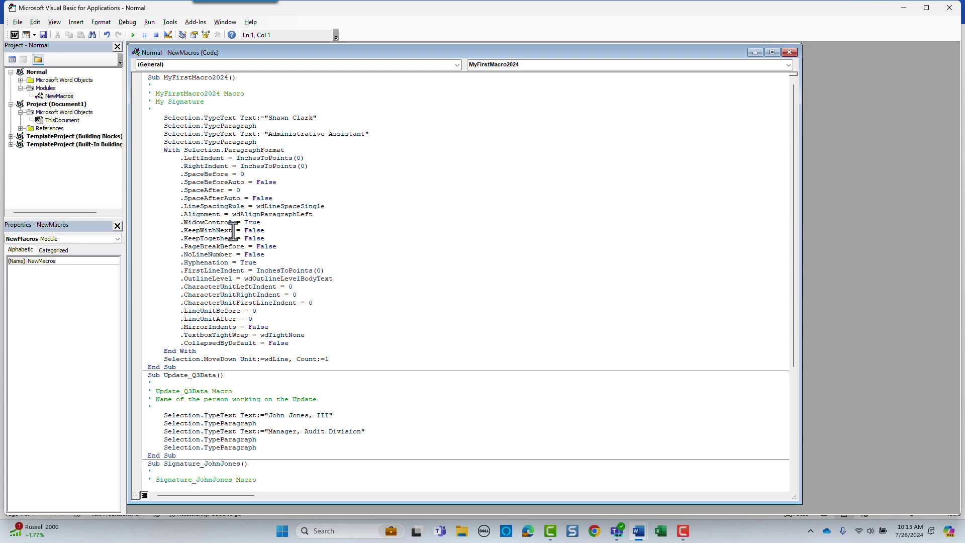
scroll(239, 233, "down", 4)
scroll(238, 232, "down", 3)
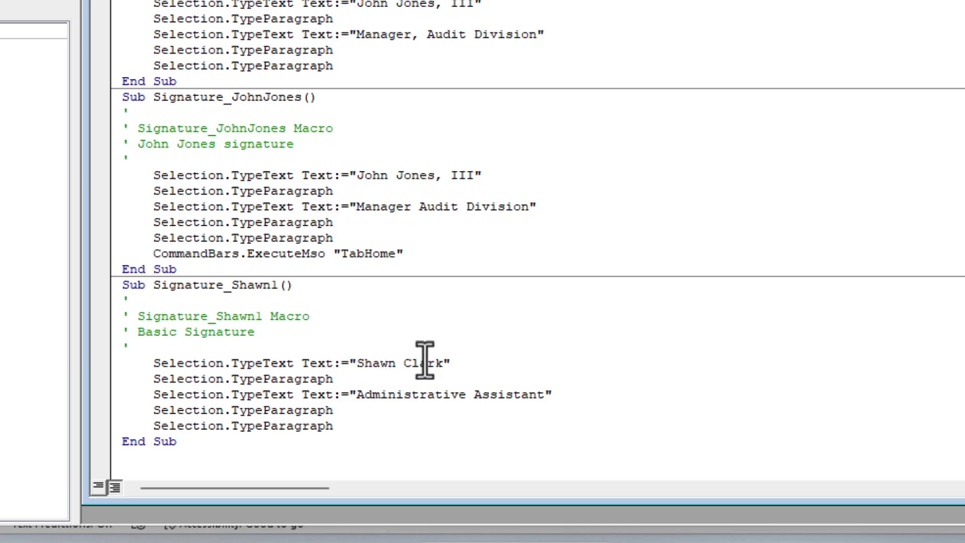
left_click(443, 363)
key("ctrl+BackSpace")
type("Butler")
Step: Change the job title to 'Audit Division Manager' and save the macro project
left_click(544, 393, "shift")
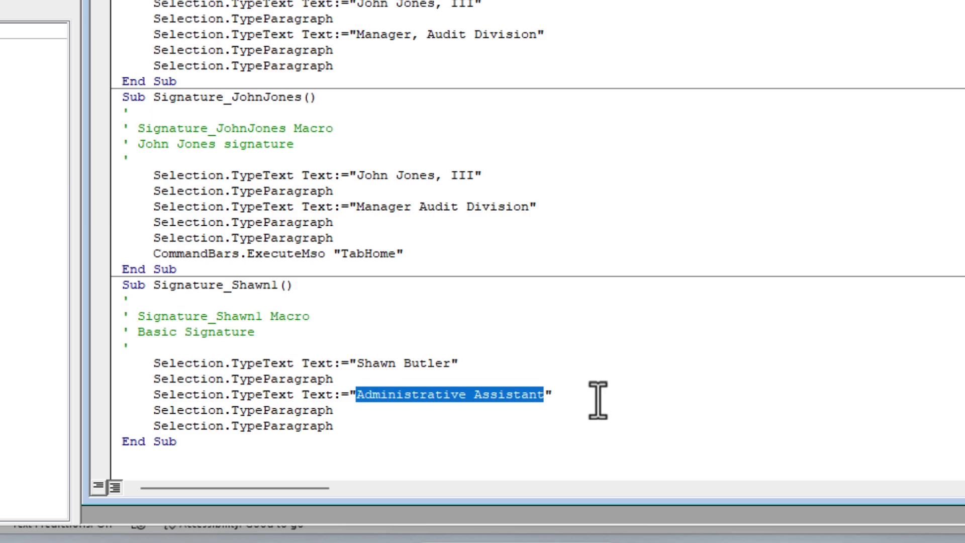
type("Audit ")
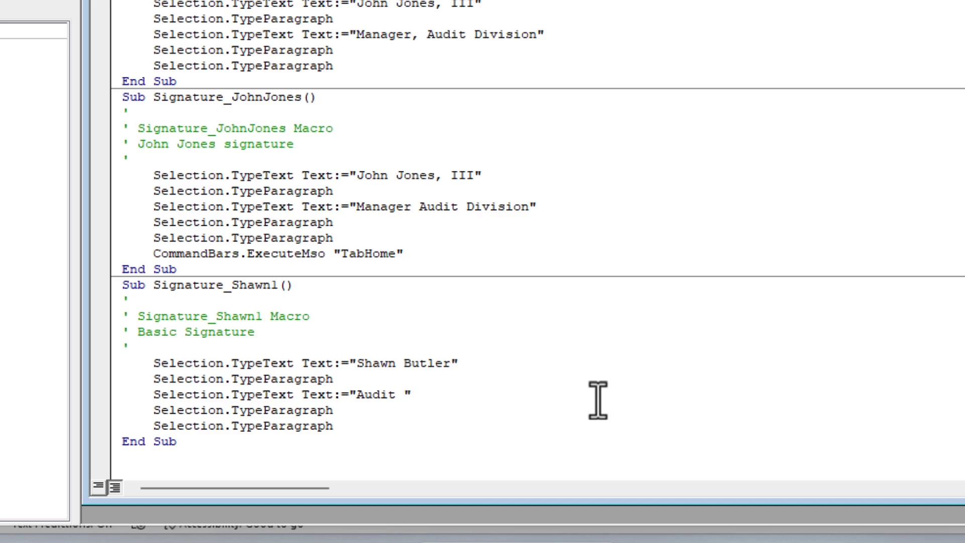
type("Division Manager")
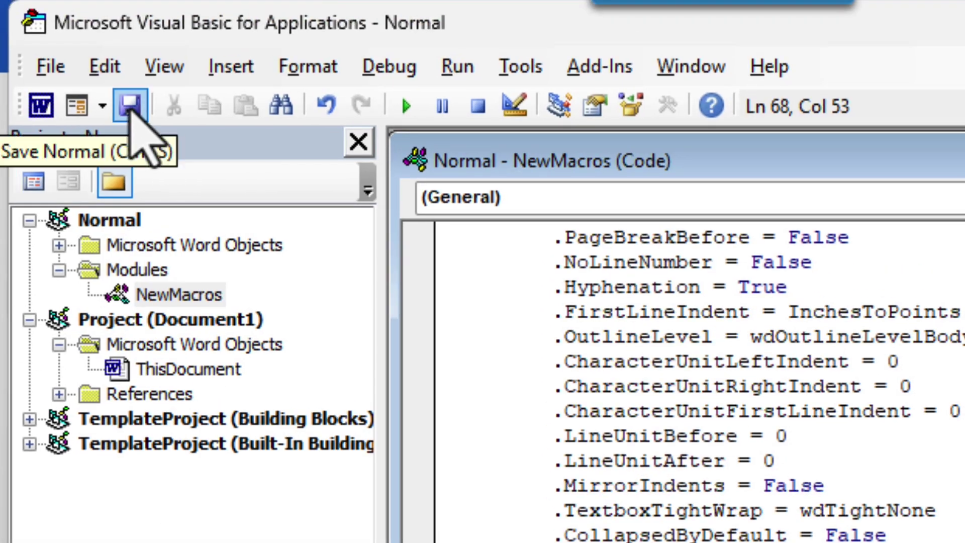
left_click(130, 105)
key("alt+F11")
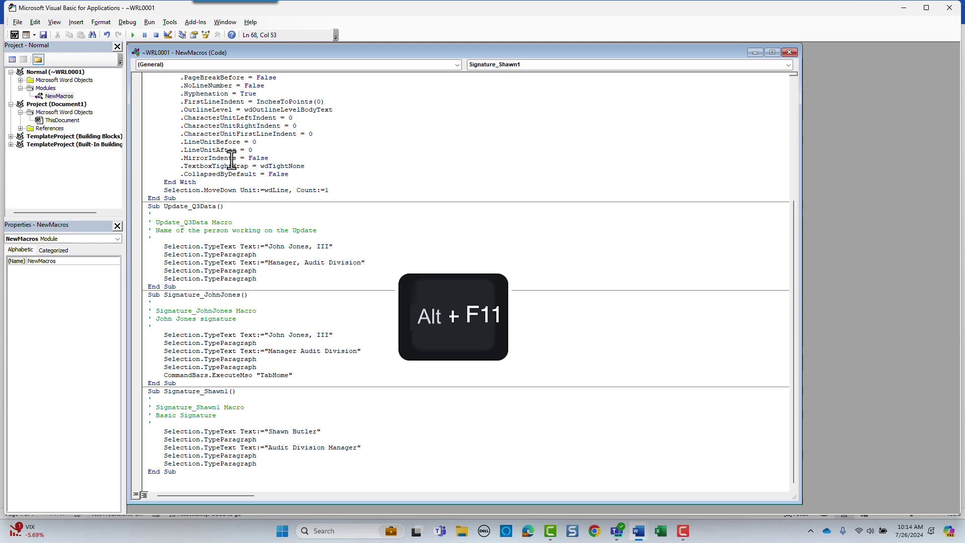
Step: Back in Word, delete the signature lines and run the edited macro with Alt+D
key("alt+F11")
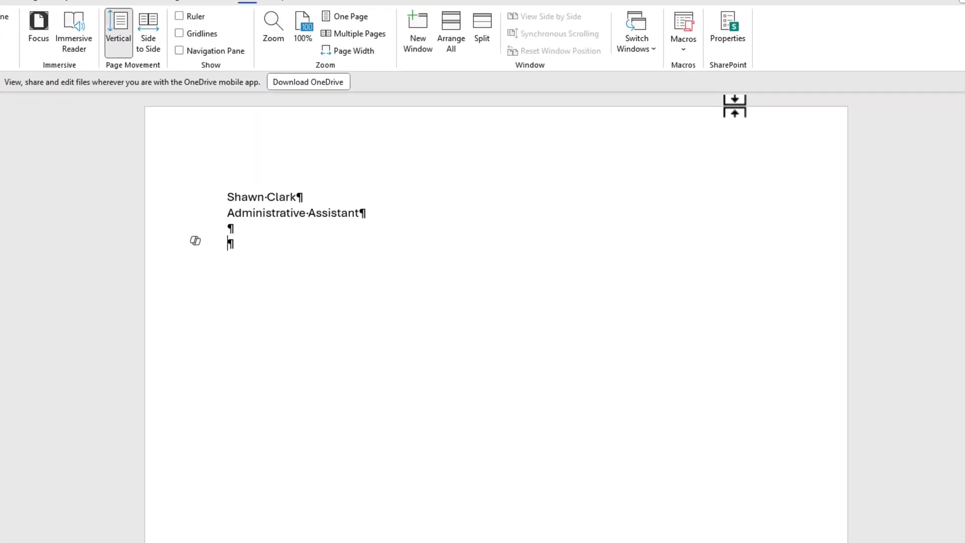
left_click_drag(160, 211, 220, 285)
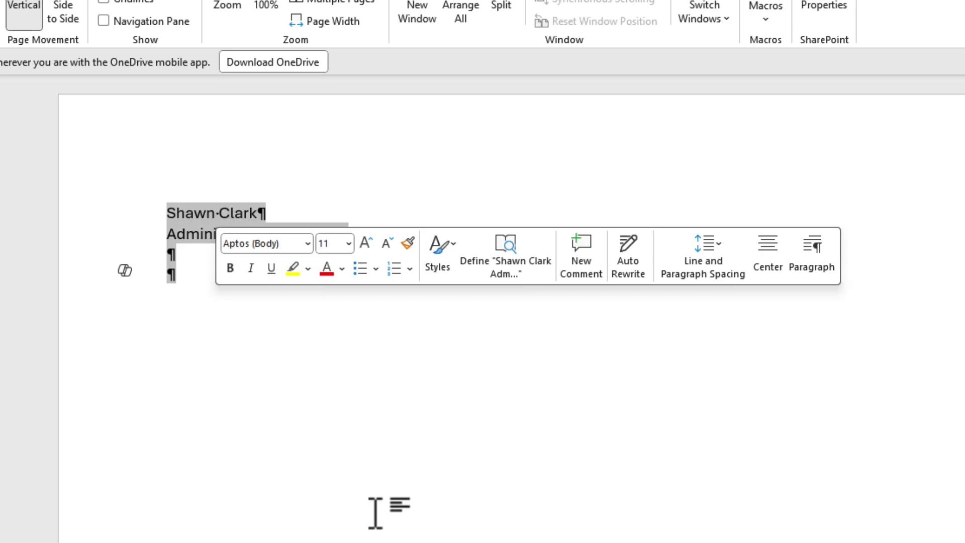
key("Delete")
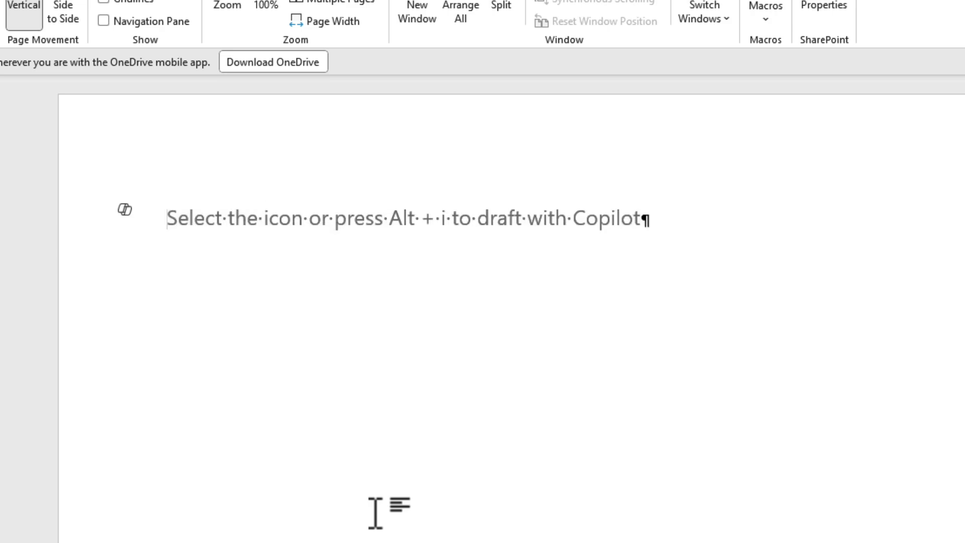
key("alt+d")
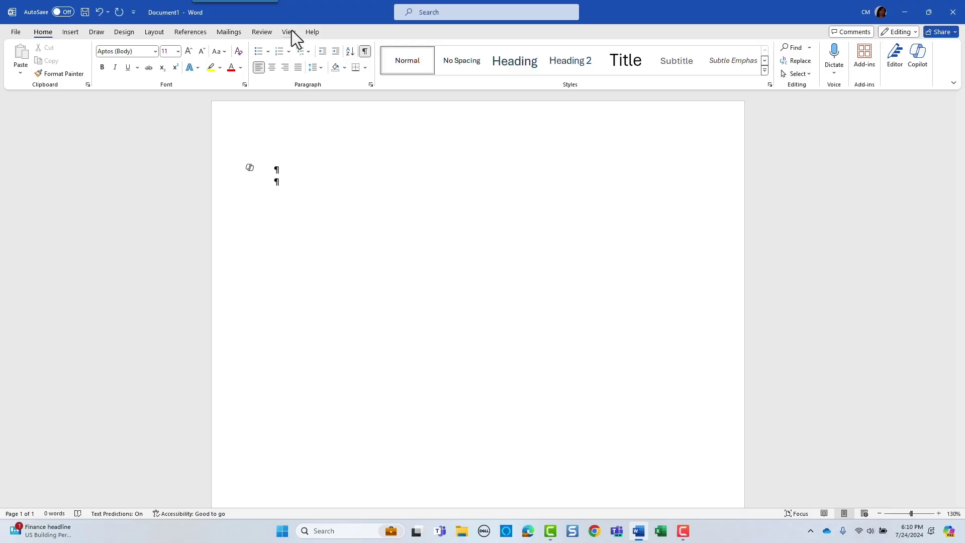
Step: Start a new macro recording from View > Macros, then return to the Home tab
left_click(289, 31)
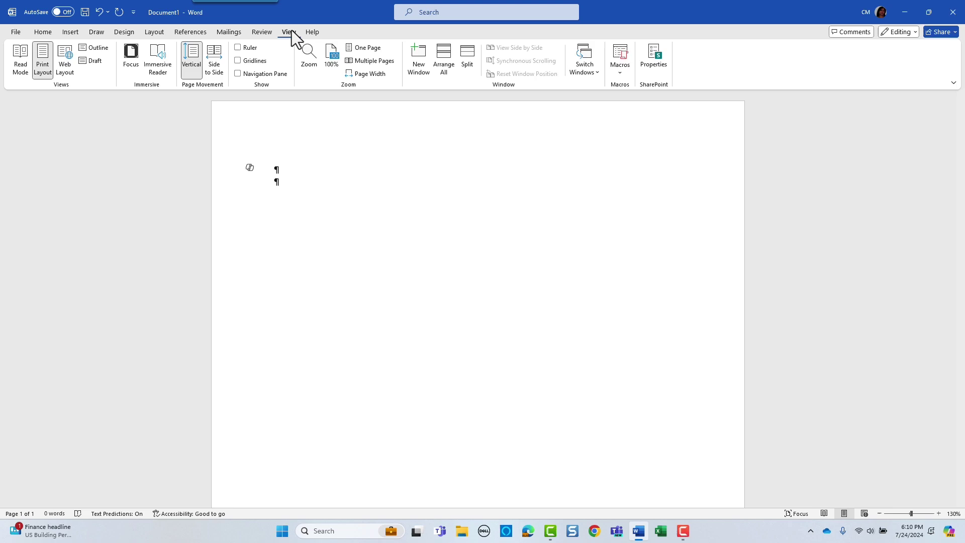
left_click(624, 72)
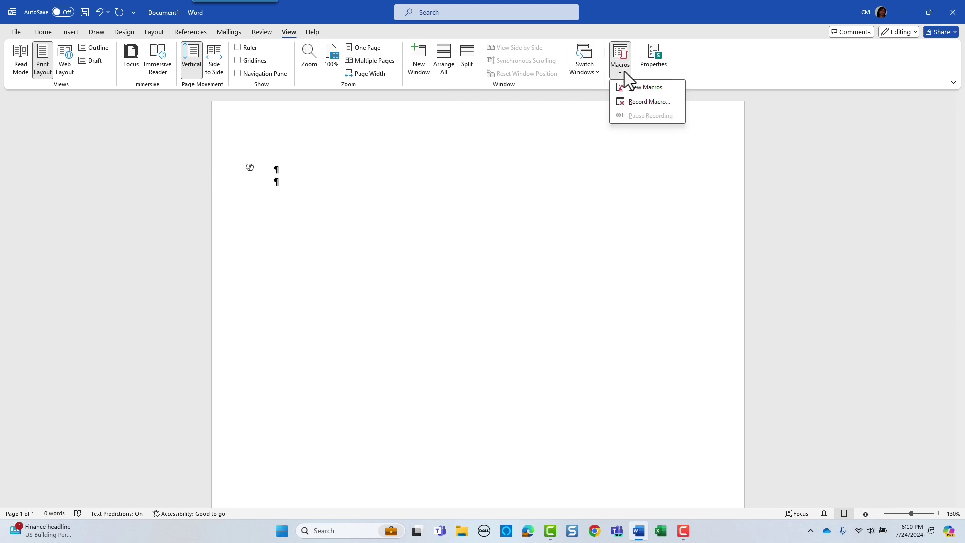
left_click(641, 102)
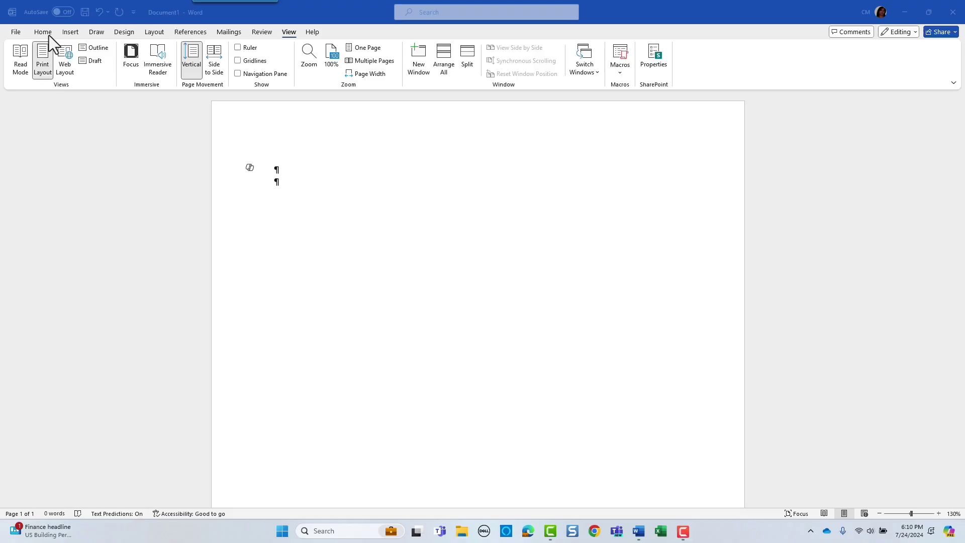
left_click(43, 33)
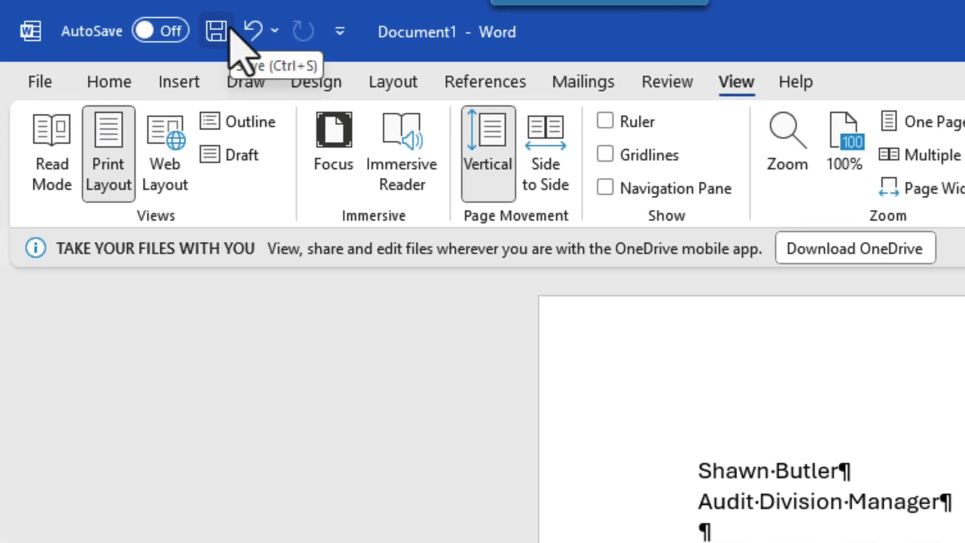
Step: Open Customize Quick Access Toolbar from the toolbar's right-click menu
right_click(232, 38)
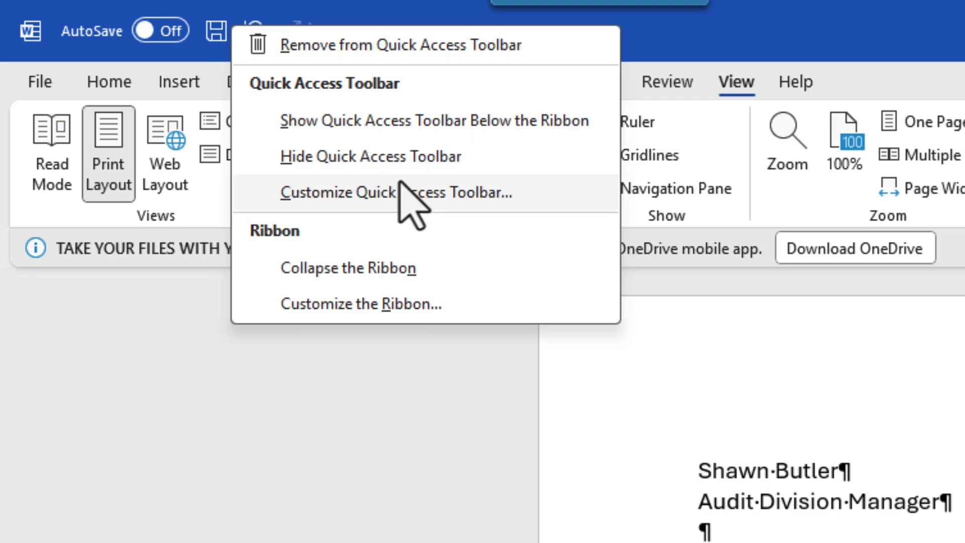
left_click(444, 196)
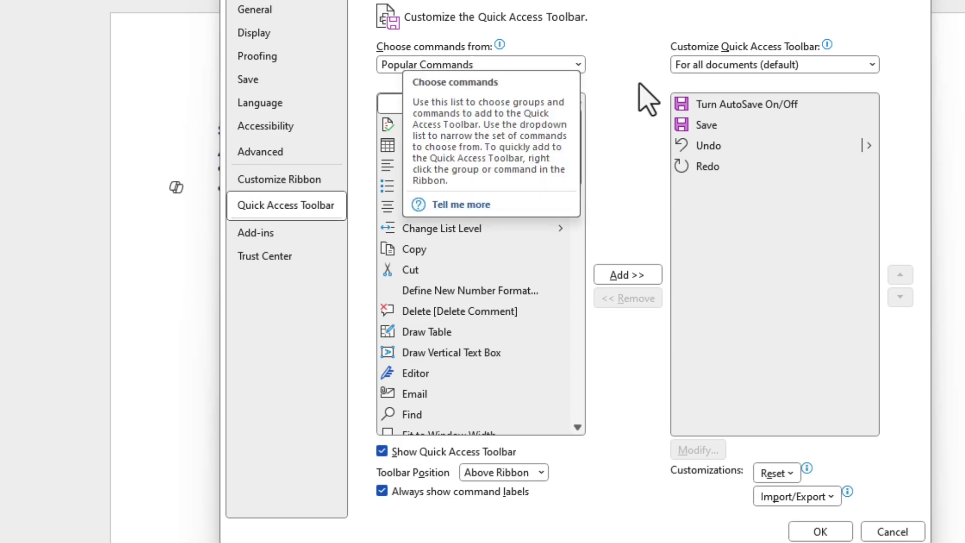
Step: Switch the command list to All Commands and add Macros [View Macros] to the toolbar
left_click(579, 65)
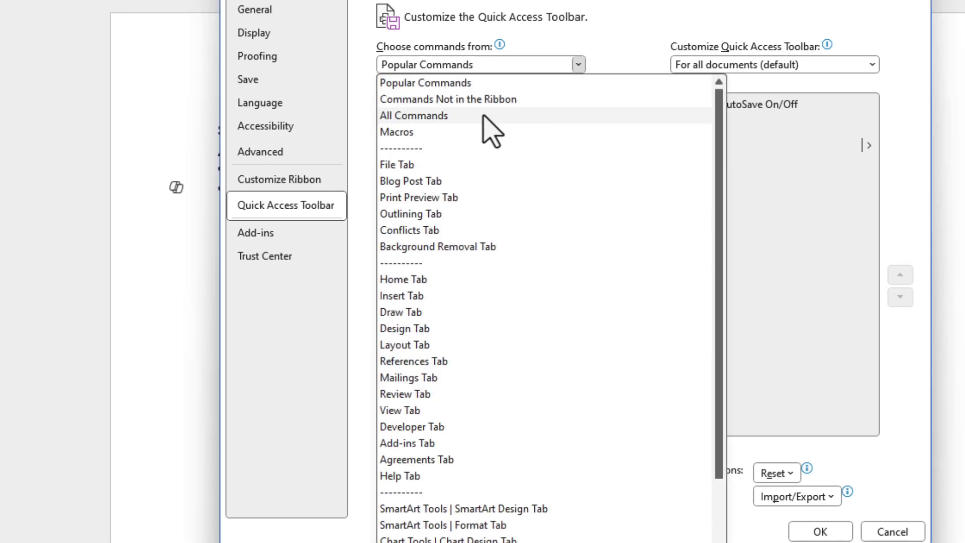
key("Escape")
scroll(540, 60, "down", 1)
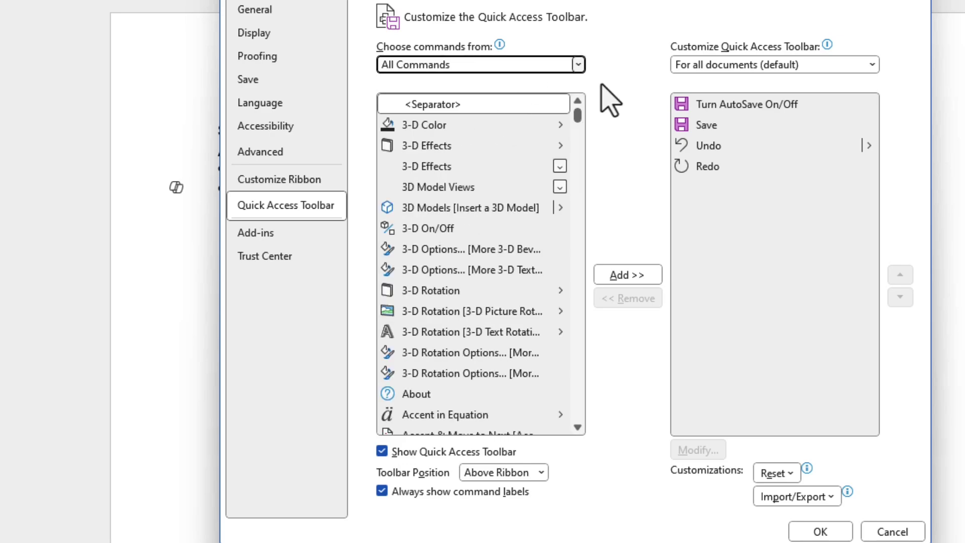
left_click_drag(578, 115, 595, 257)
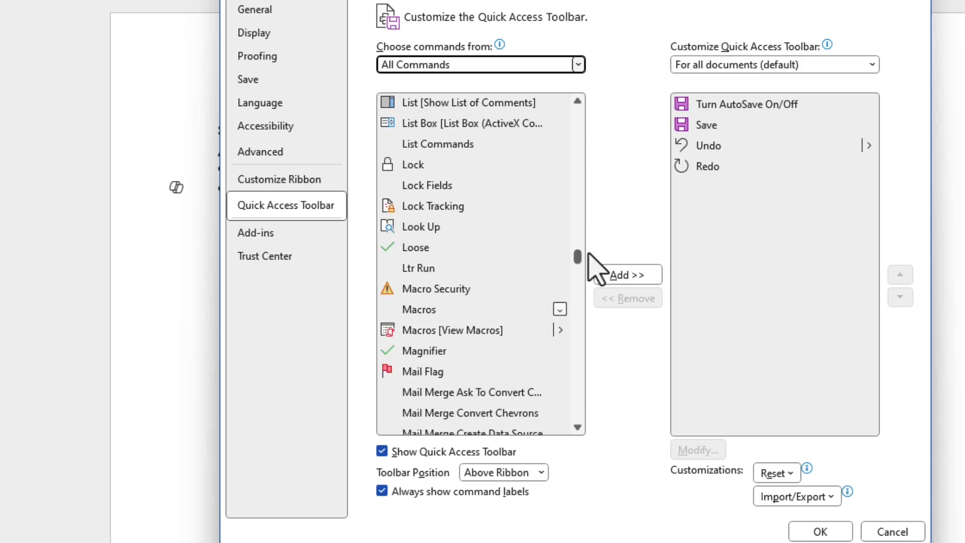
left_click(430, 332)
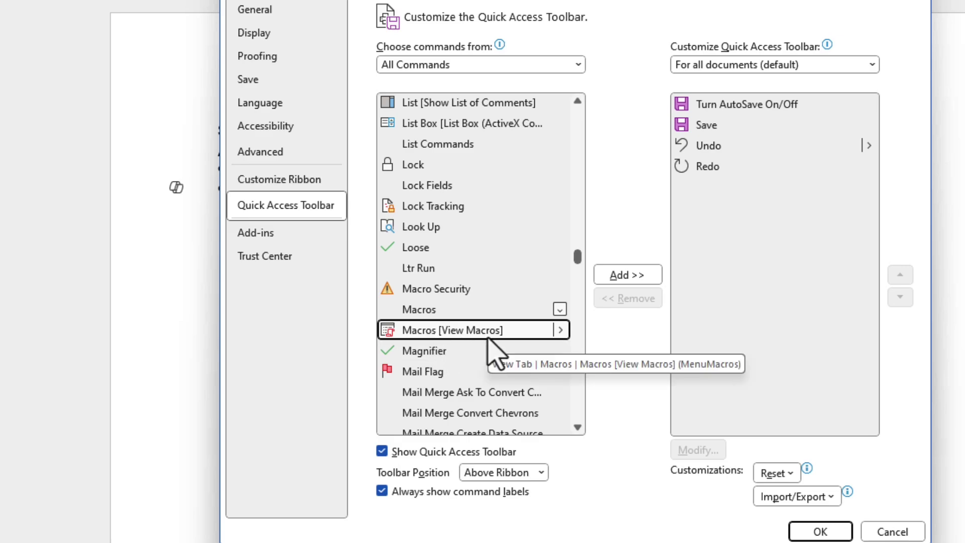
left_click(633, 274)
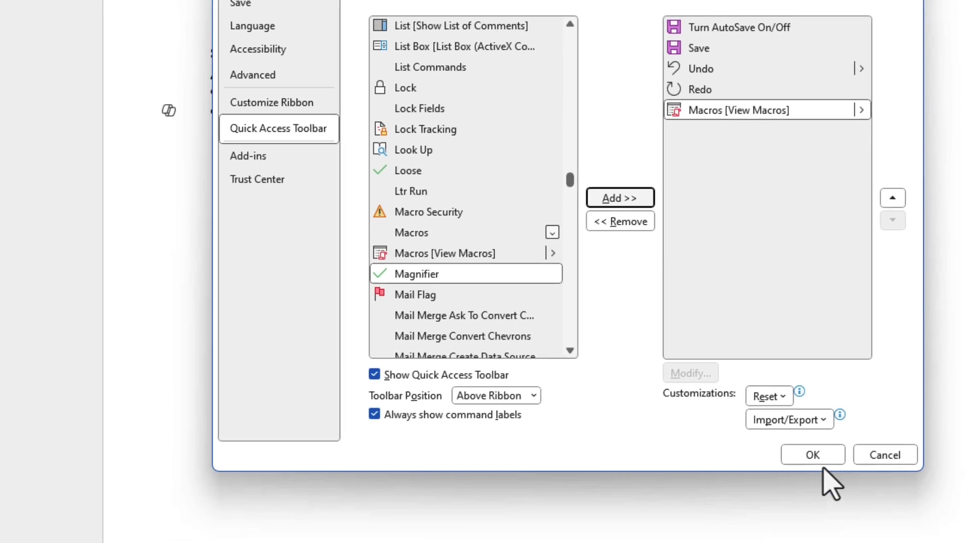
Step: Save the Quick Access Toolbar changes, then browse the Home, Draw, Layout and References tabs
left_click(813, 455)
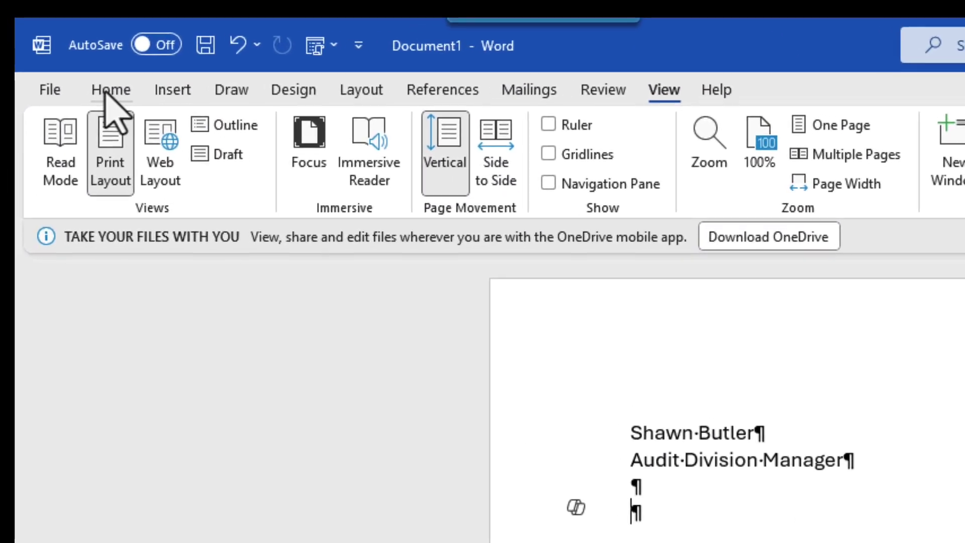
left_click(106, 93)
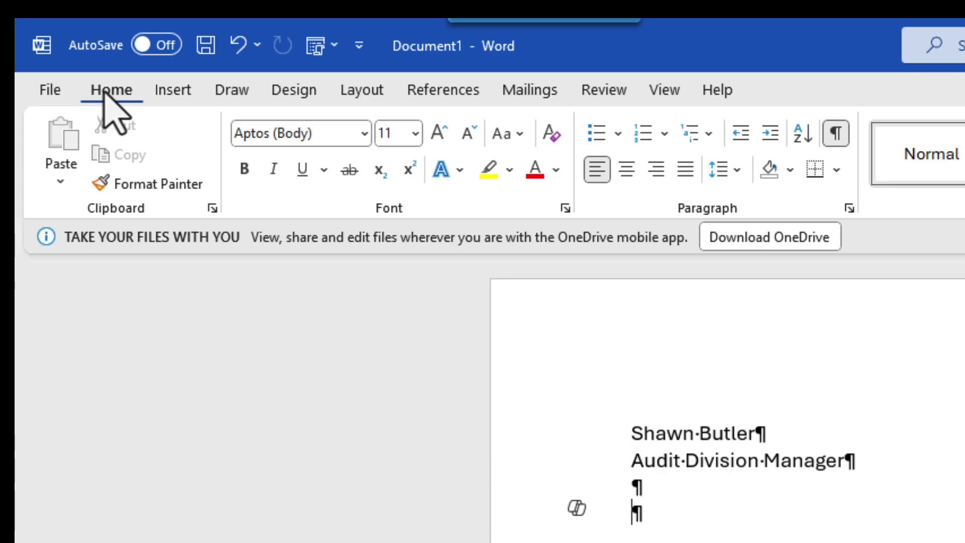
left_click(230, 91)
left_click(361, 91)
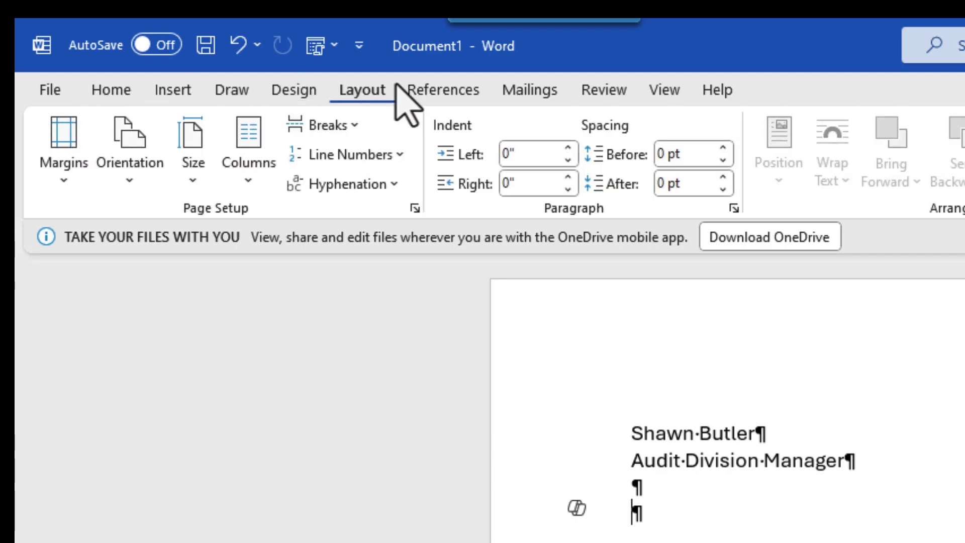
left_click(427, 89)
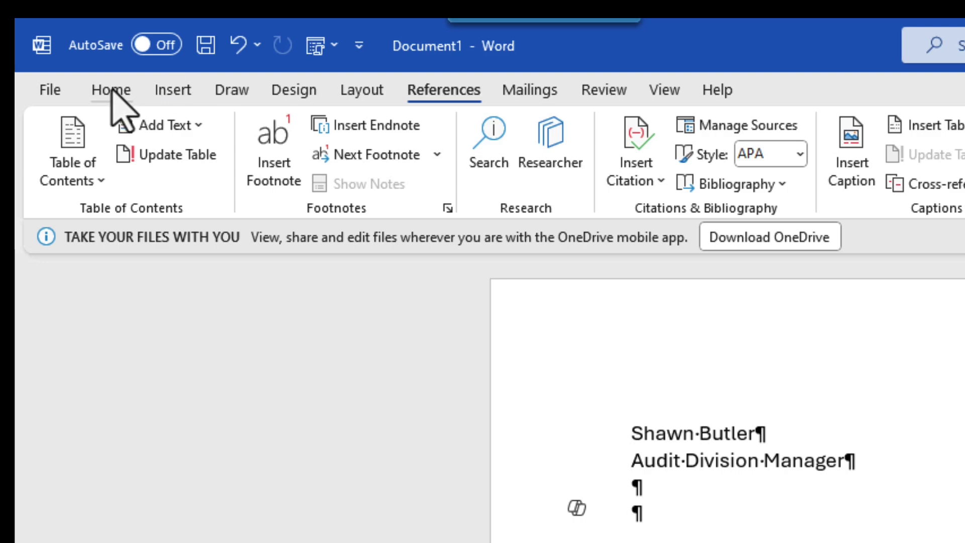
Step: Check the Macros list on the View tab, then open it from the new Quick Access Toolbar button
left_click(663, 90)
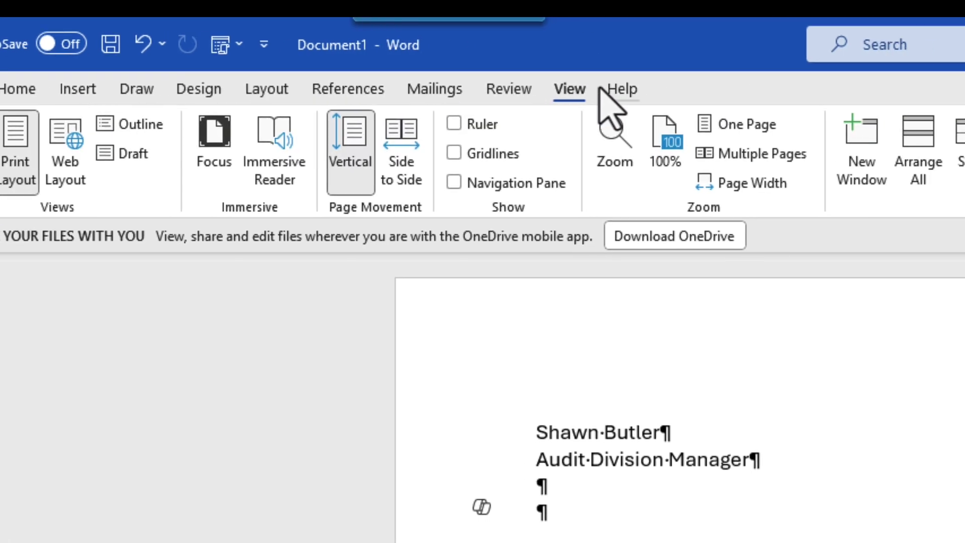
left_click(536, 172)
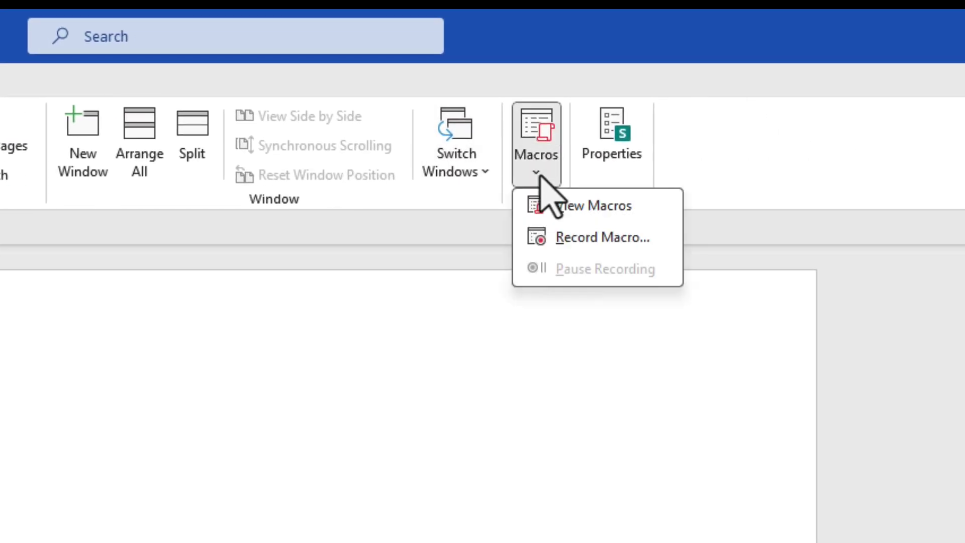
left_click(535, 174)
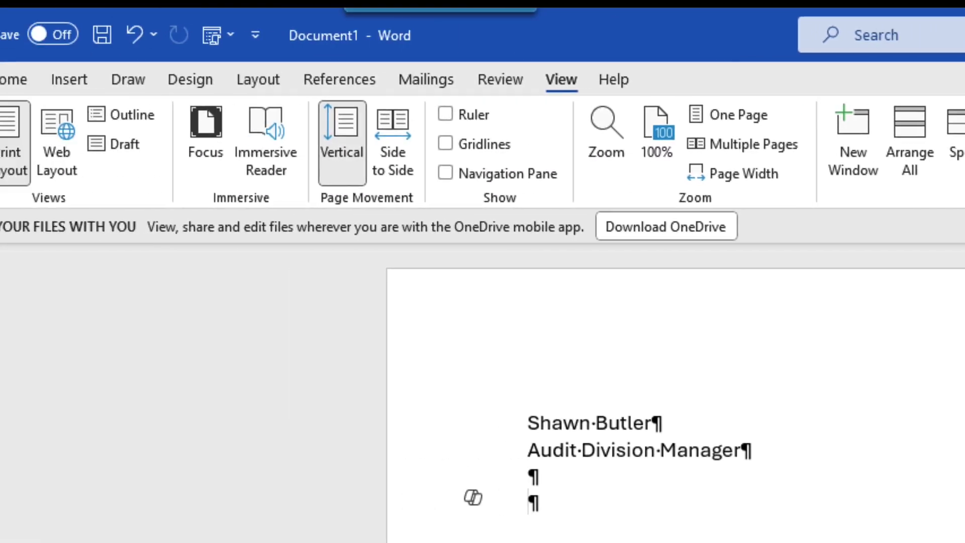
left_click(13, 79)
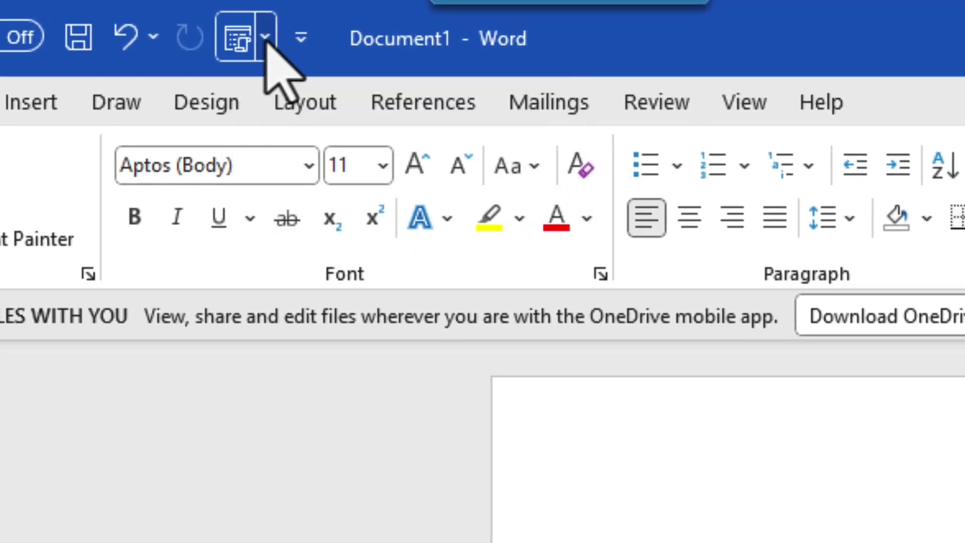
left_click(264, 38)
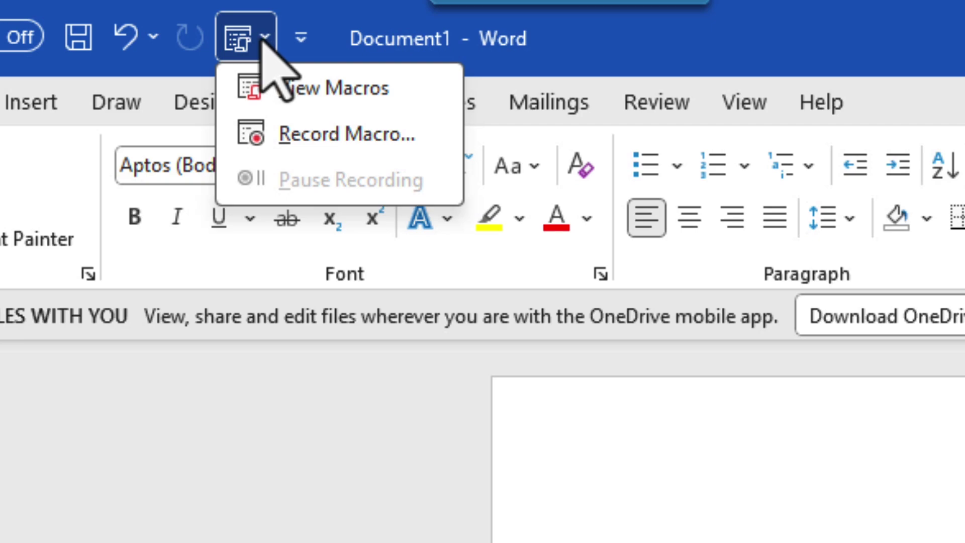
Step: Start recording a new macro and add Normal.NewMacros.MyTestMacro as a Quick Access Toolbar button
left_click(321, 135)
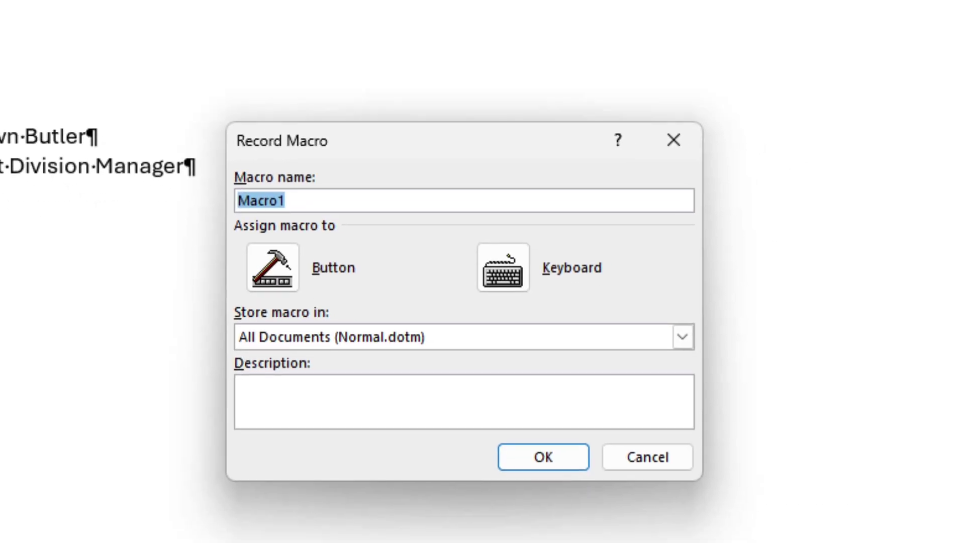
type("MyTest")
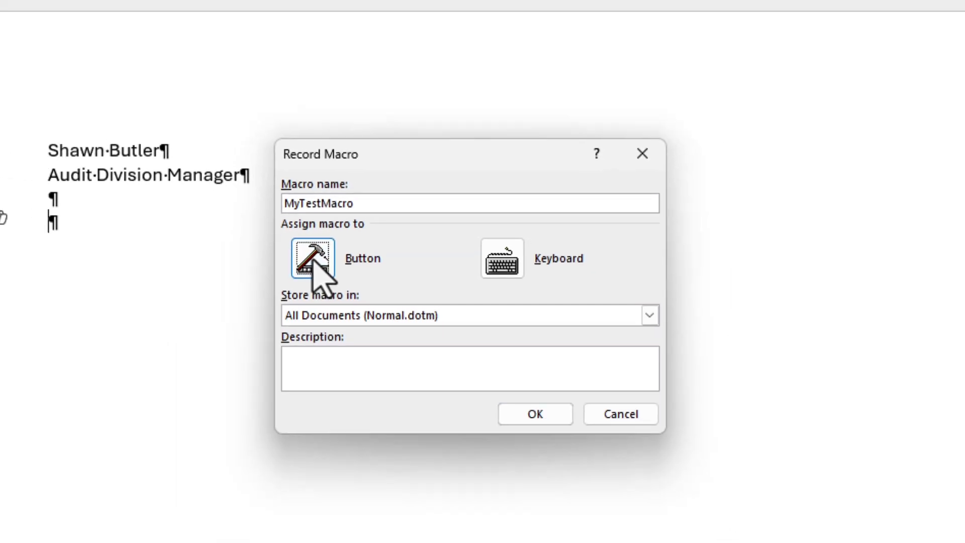
left_click(272, 275)
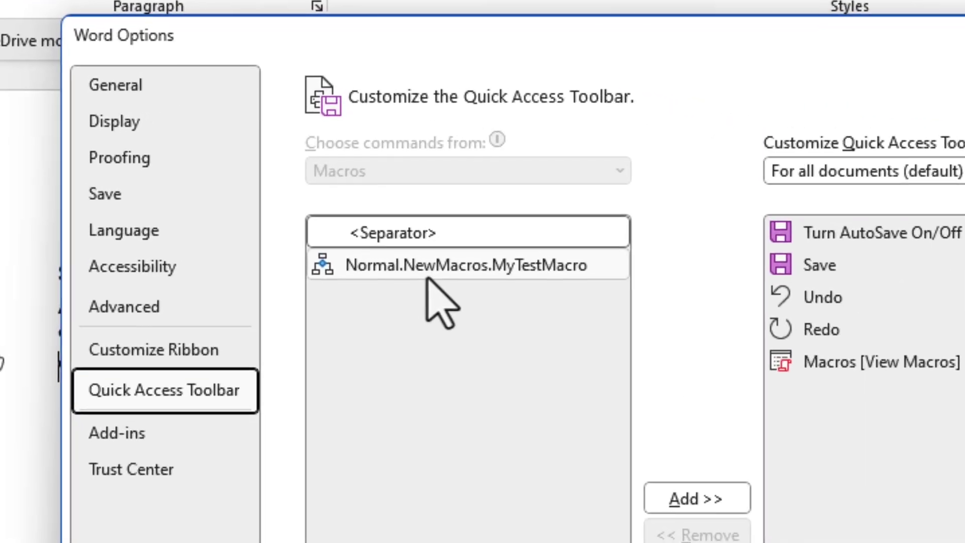
left_click(427, 274)
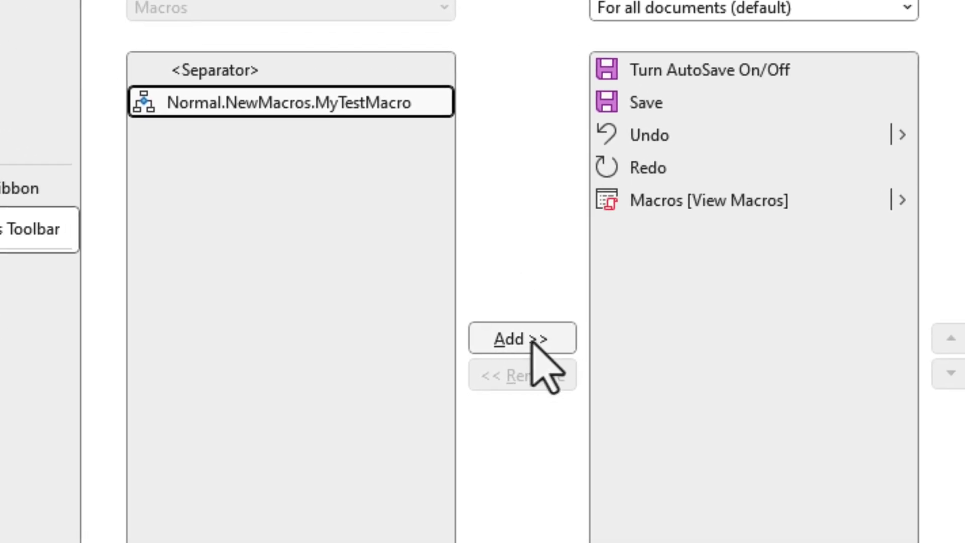
left_click(531, 340)
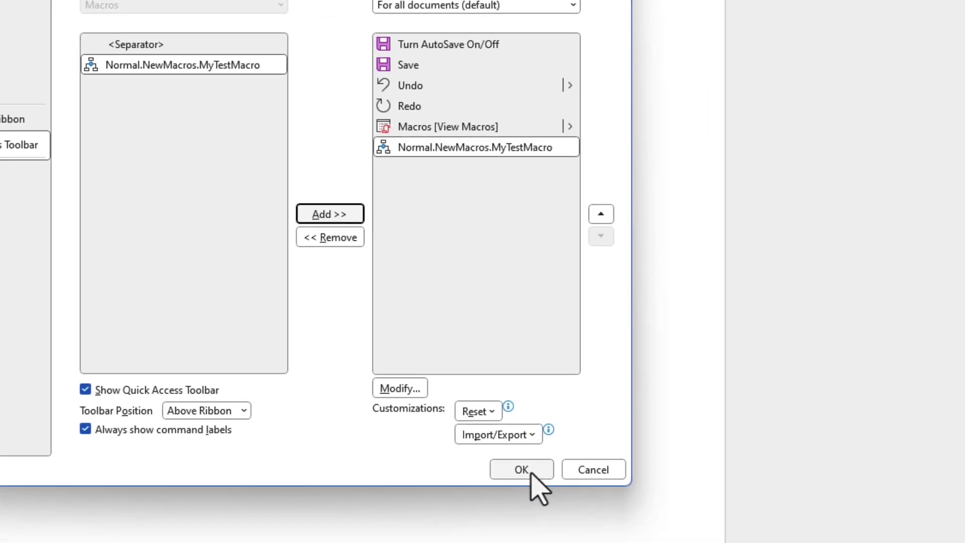
left_click(531, 473)
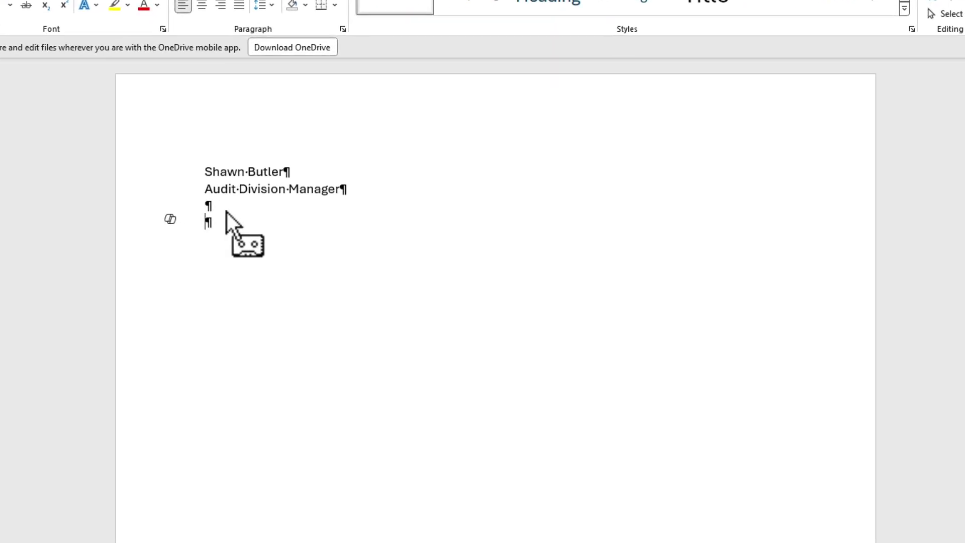
Step: Type 'Hello World:', 'How are you doing today?' and 'Thank you very much.' as separate paragraphs
type("Hello World:")
key("Return")
key("Return")
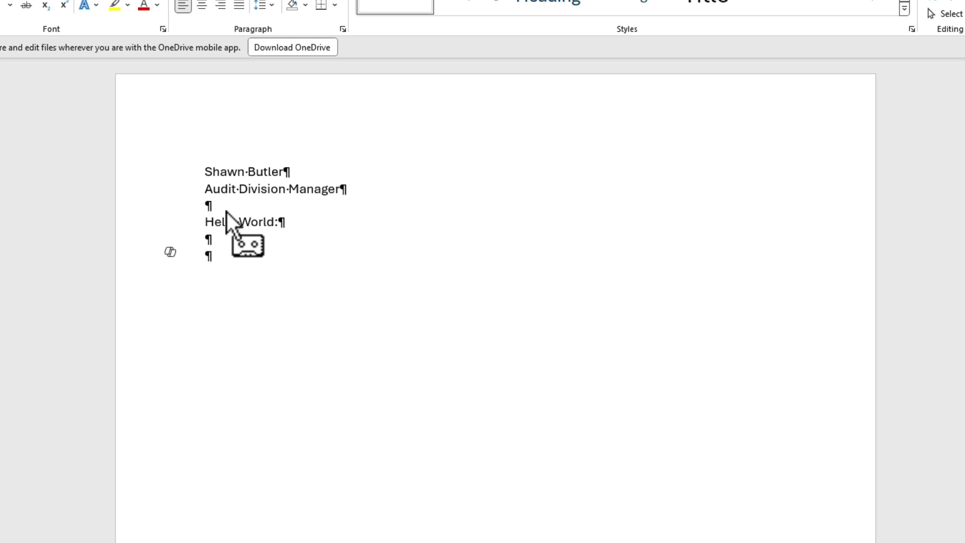
type("How are you")
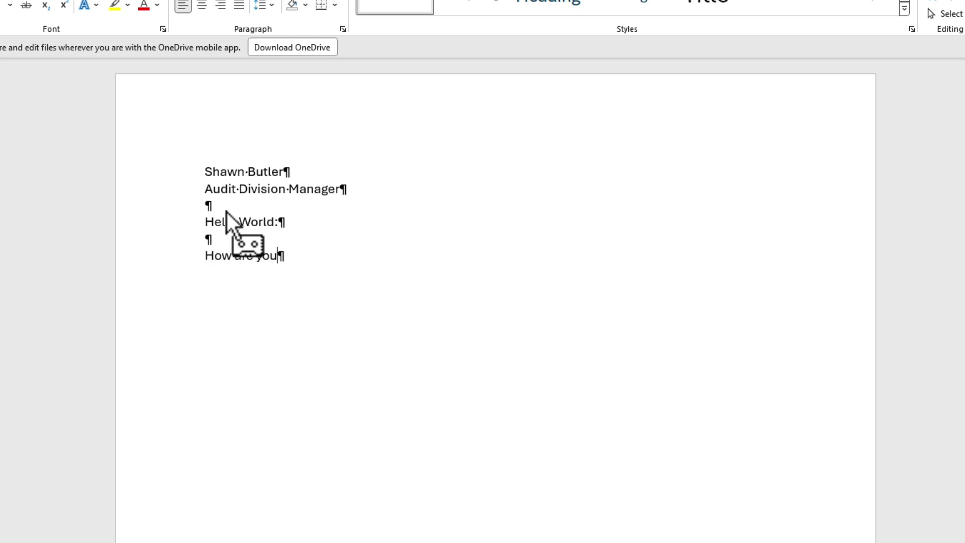
type(" doing today?")
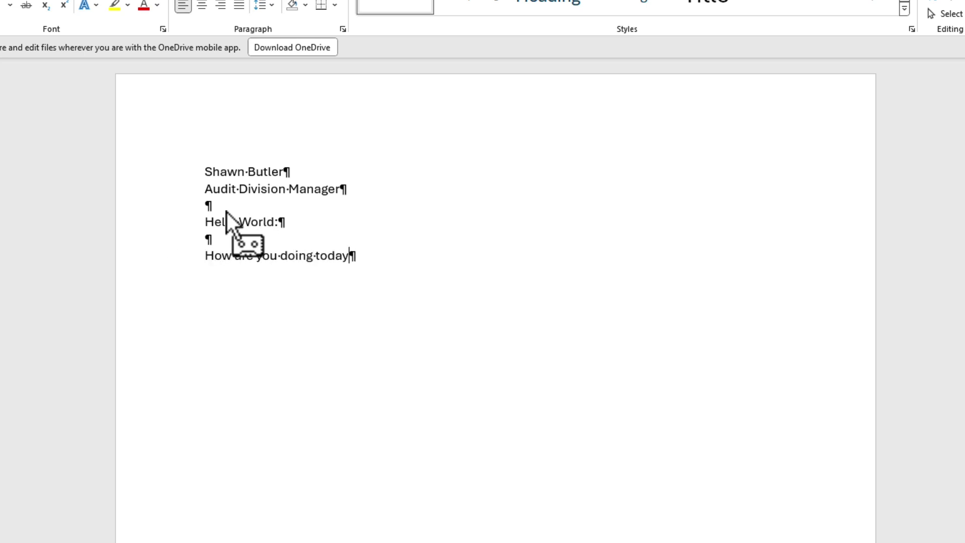
key("Return")
key("Return")
type("Thank you")
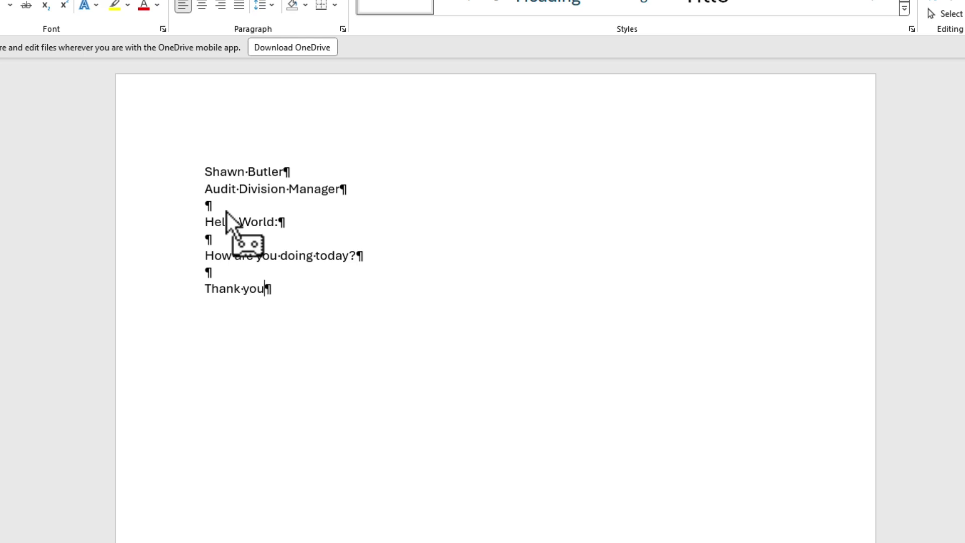
type(" very much.")
key("Return")
key("Return")
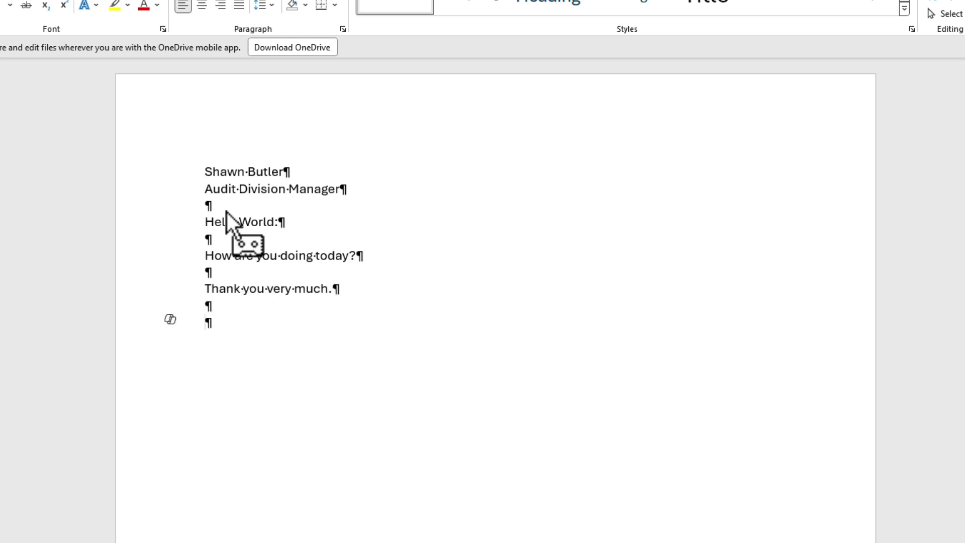
Step: Add the closing 'Sincerely,' followed by the signer's name and the title Audit Division Manager
type("Sincerely,")
key("Return")
key("Return")
key("Return")
key("Return")
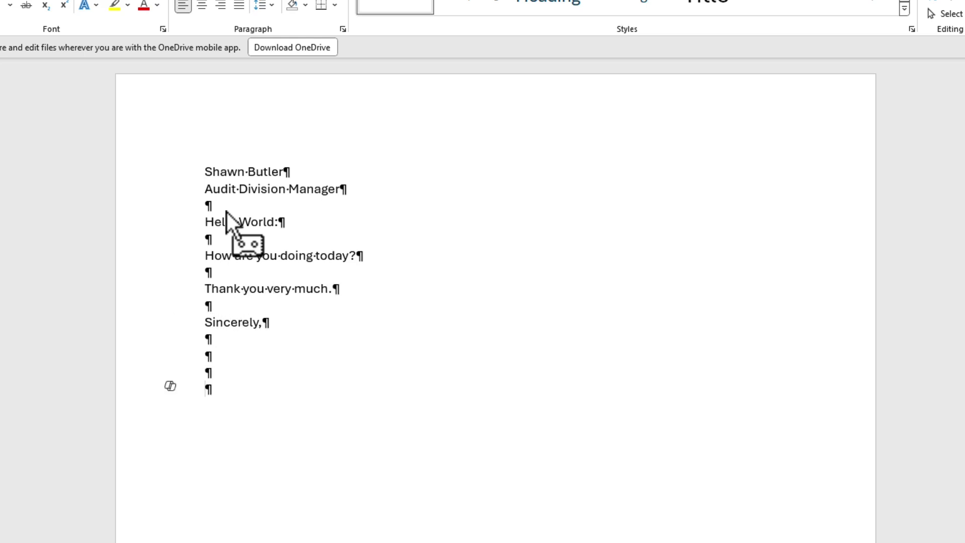
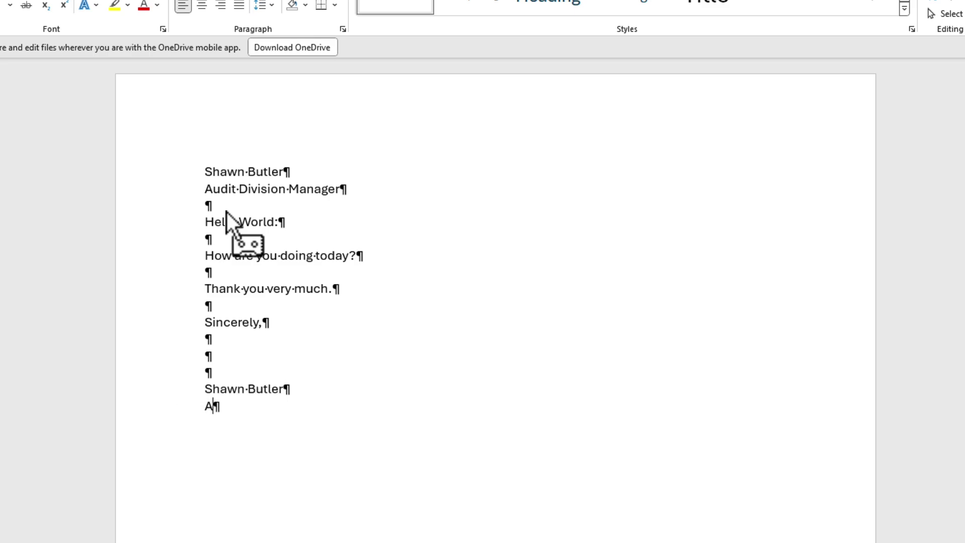
type("it Division Manager")
key("Return")
key("Return")
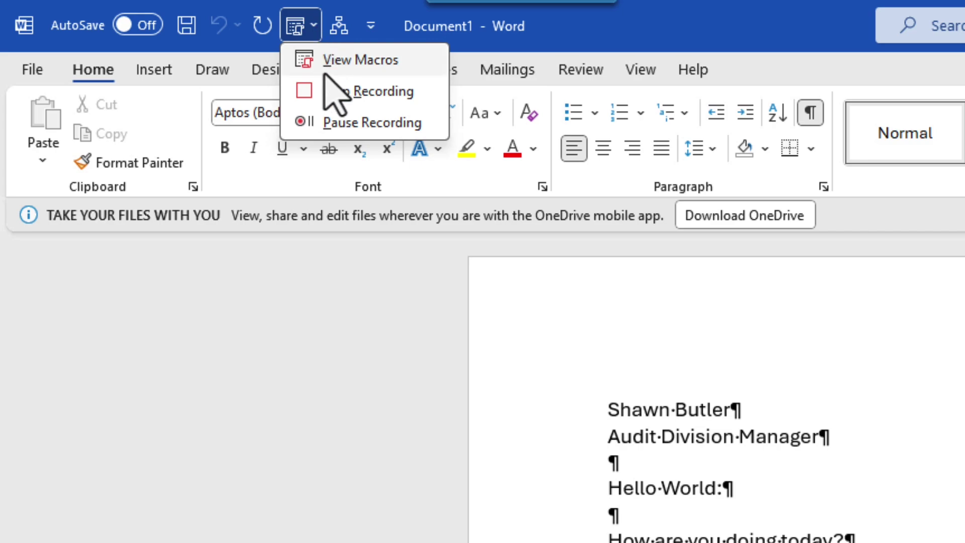
Step: Stop the macro recording and delete all of the letter text
left_click(334, 93)
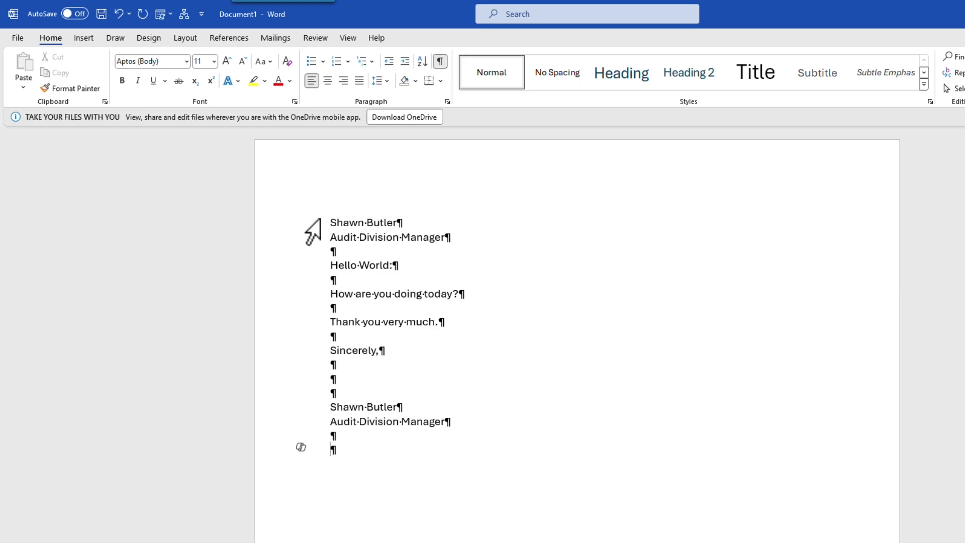
left_click_drag(328, 222, 439, 517)
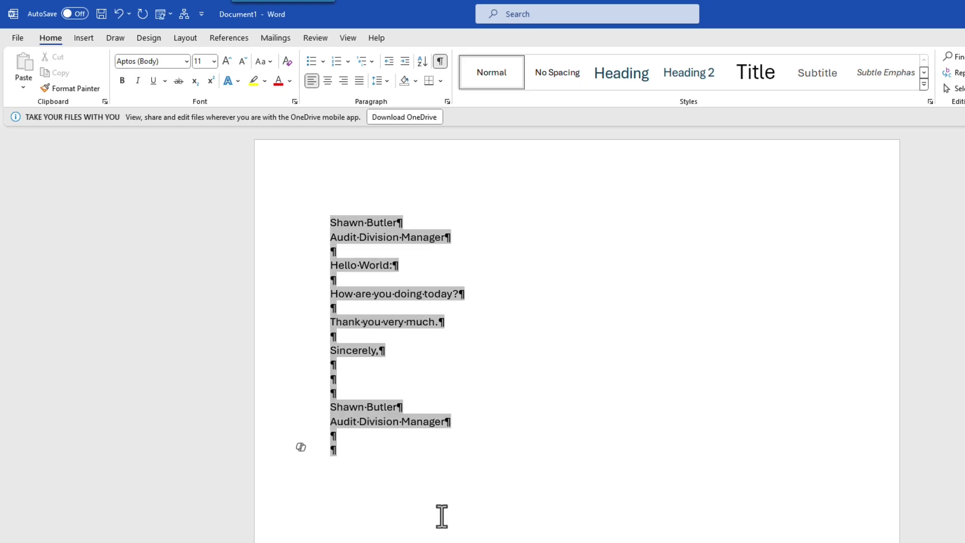
key("BackSpace")
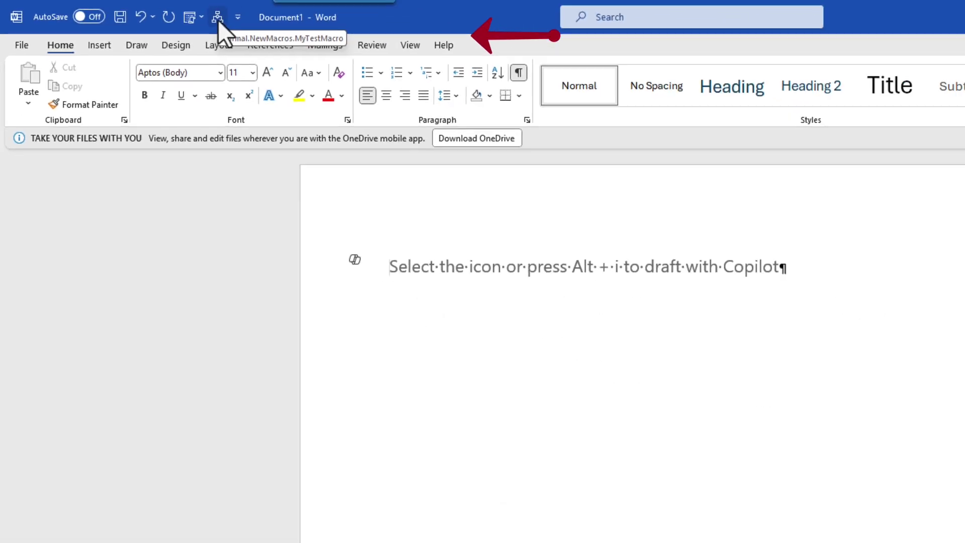
Step: Run MyTestMacro from the Quick Access Toolbar to regenerate the full letter
left_click(445, 42)
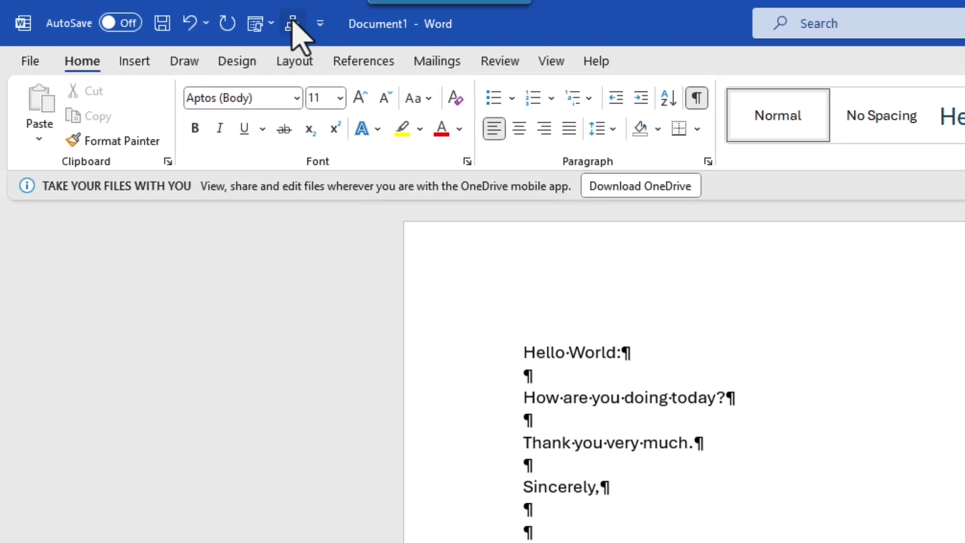
Step: Change the MyTestMacro toolbar button's icon to the paper-plane symbol
right_click(293, 25)
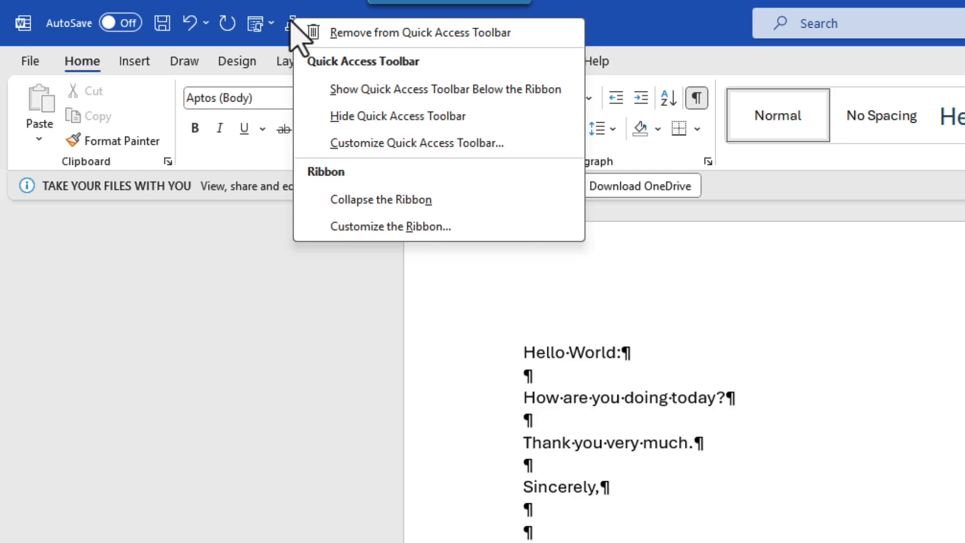
left_click(358, 144)
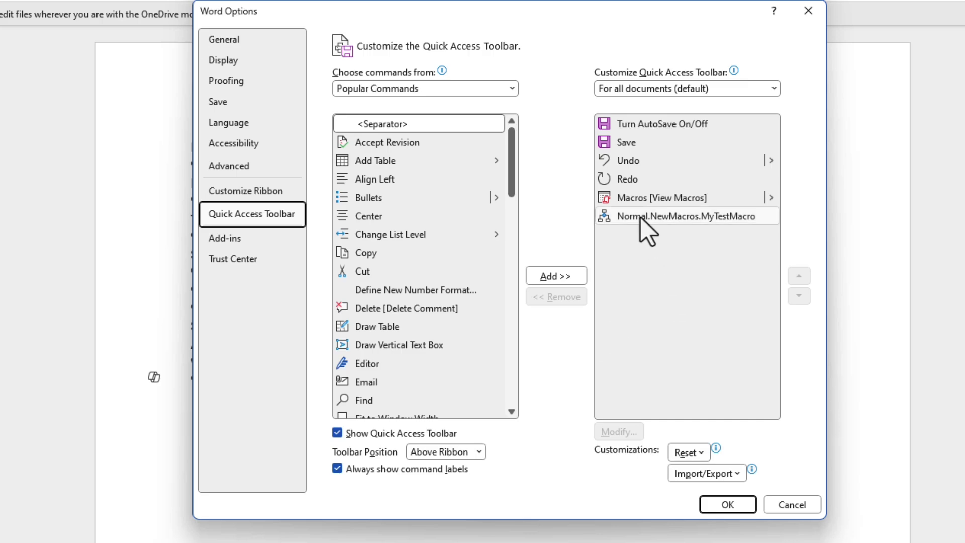
left_click(641, 218)
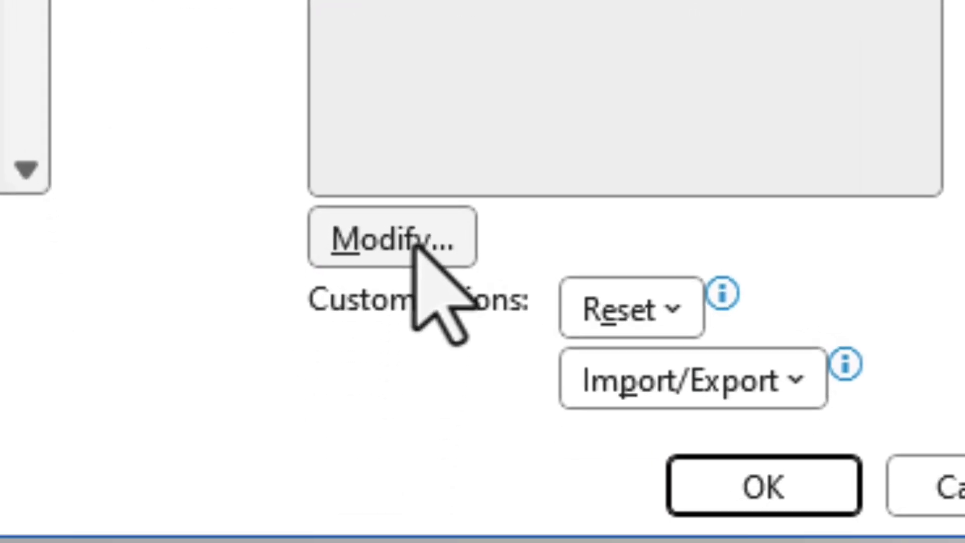
left_click(480, 307)
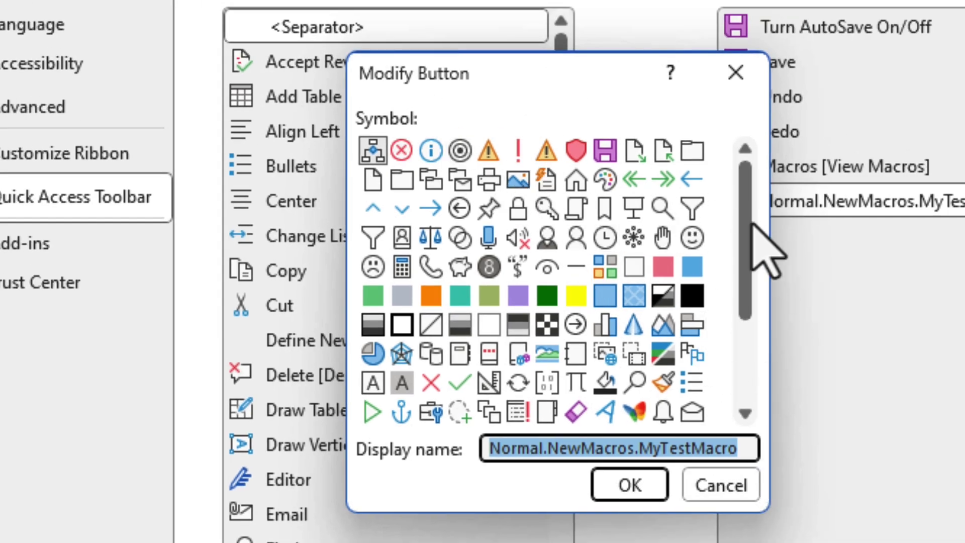
left_click_drag(748, 185, 709, 166)
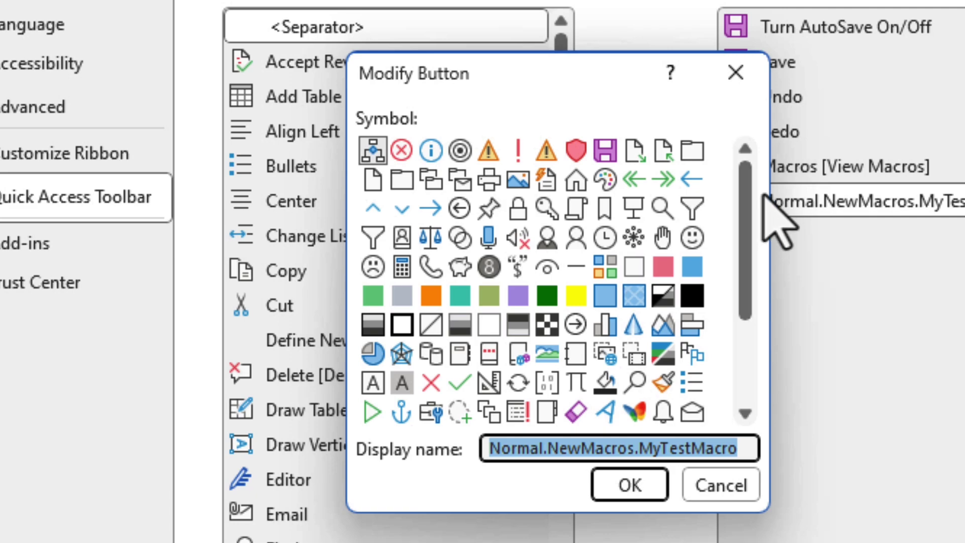
left_click(605, 409)
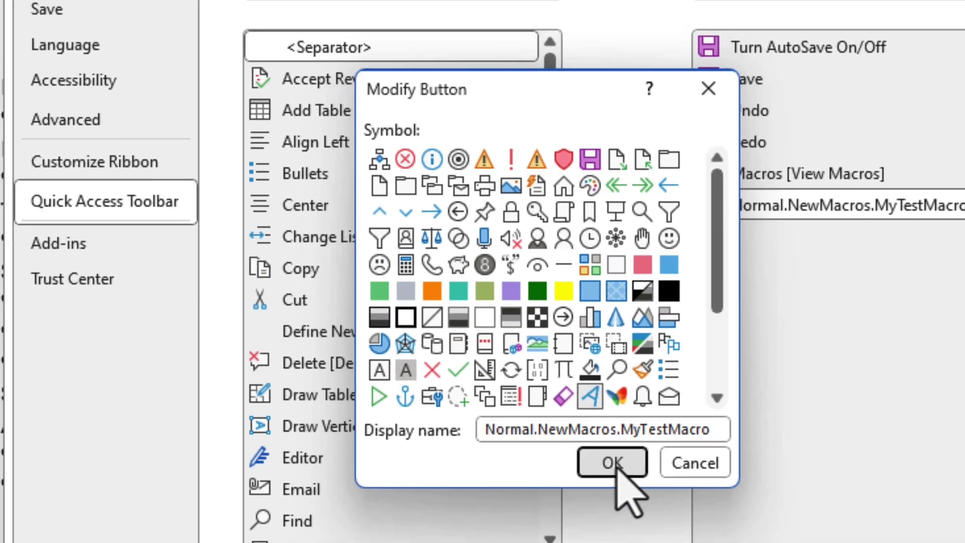
left_click(612, 464)
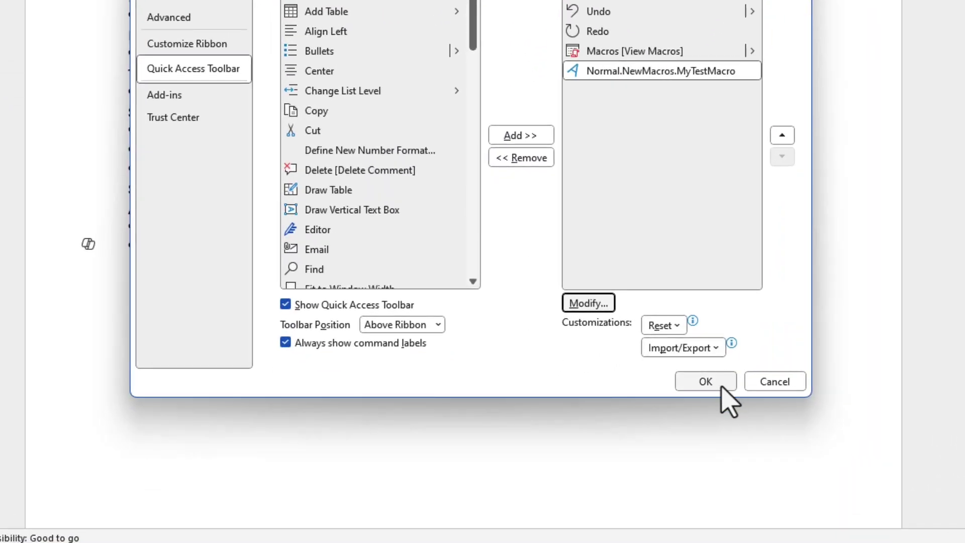
left_click(719, 386)
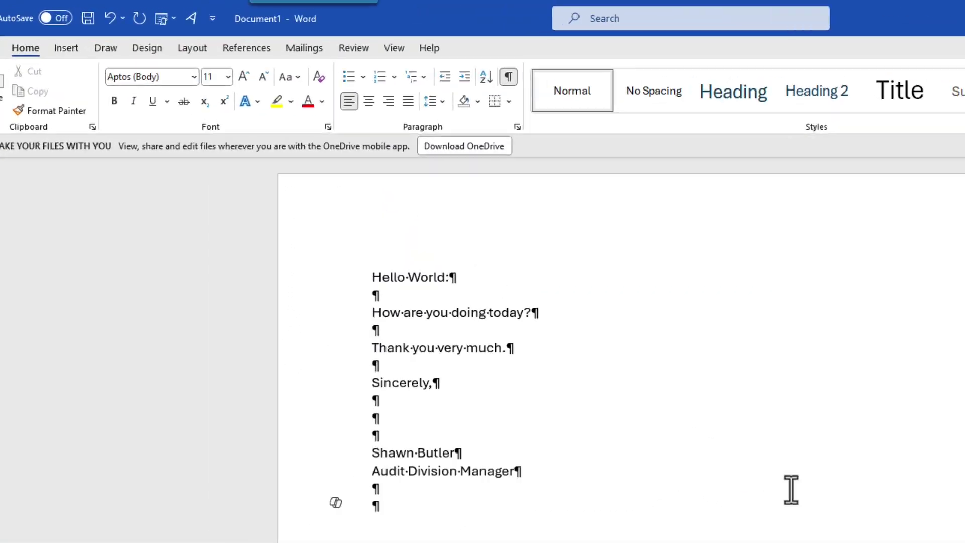